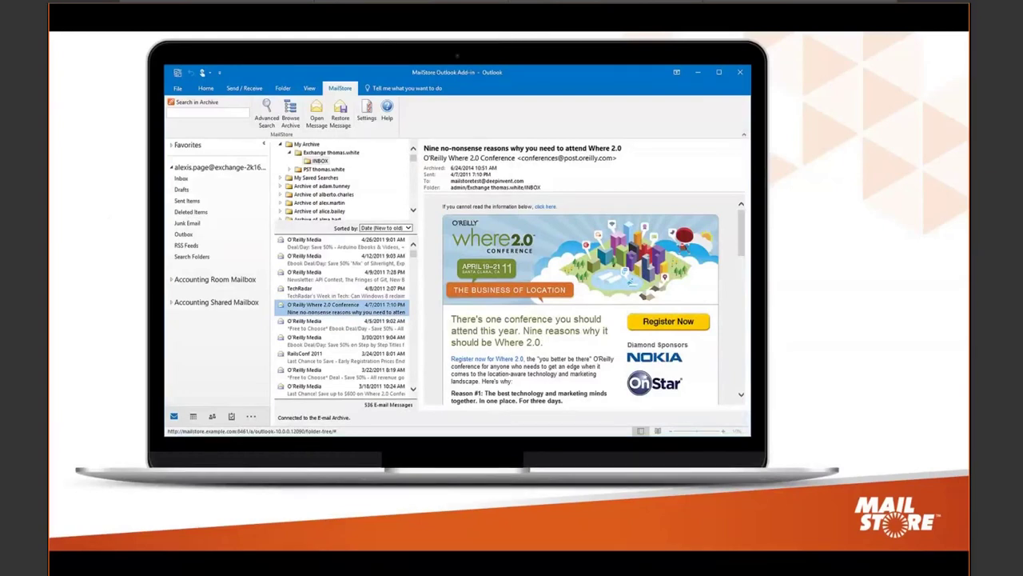
Advance the slides past 'Why MailStore Server?' to the Live Demo slide
key(Right)
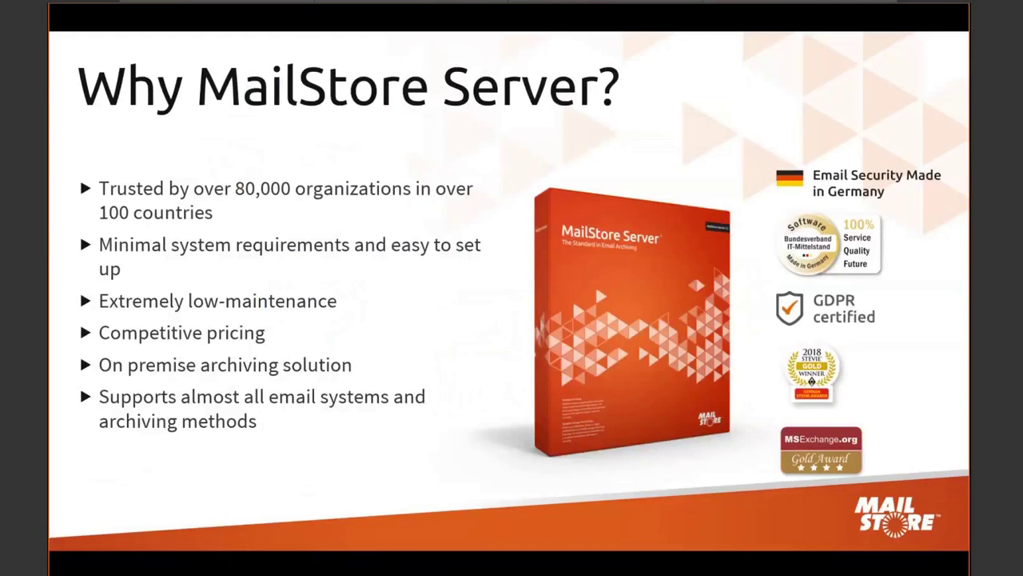
key(Right)
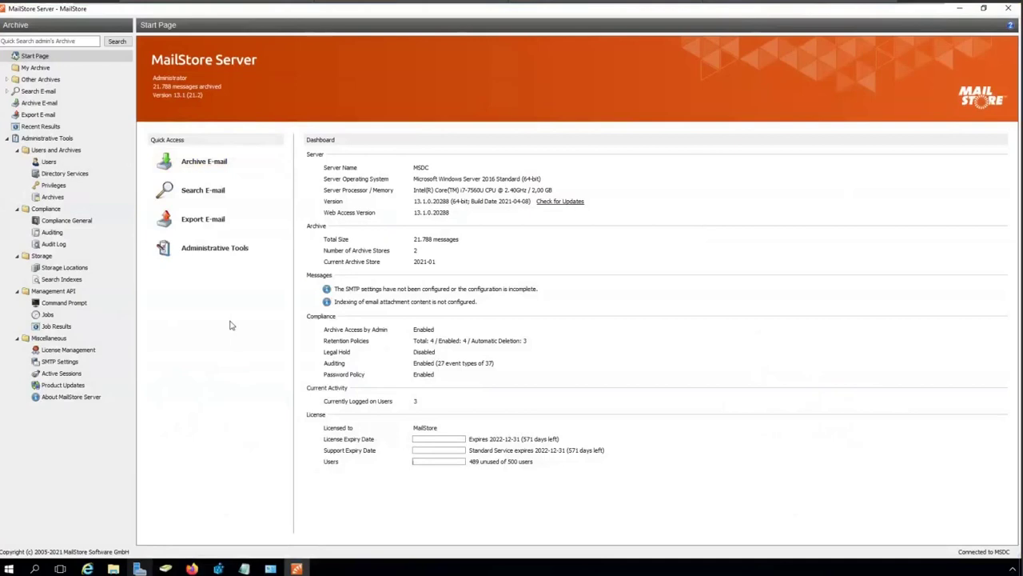
Show the Users list of 12 accounts, then start and cancel adding a new user
click(69, 164)
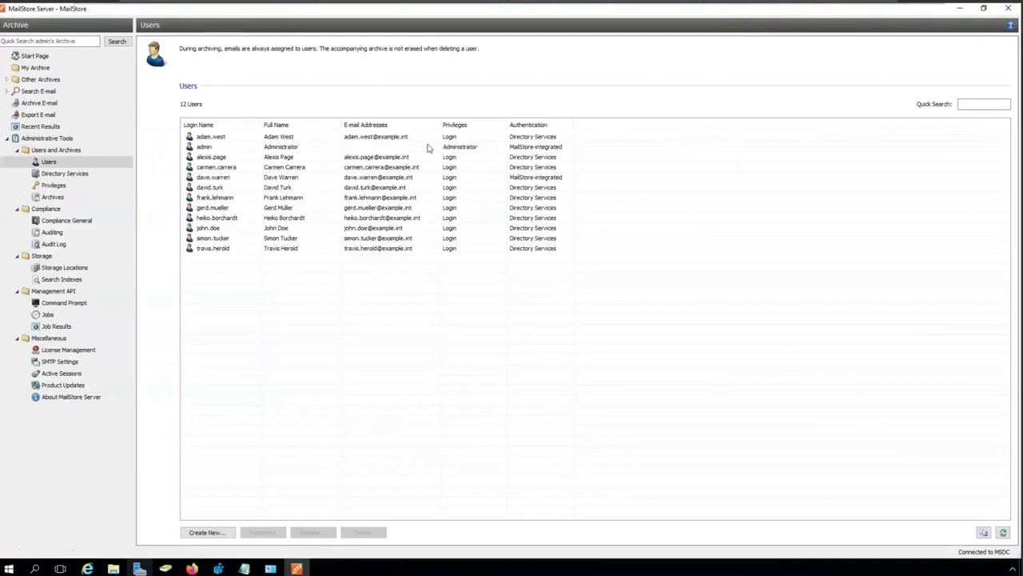
click(207, 532)
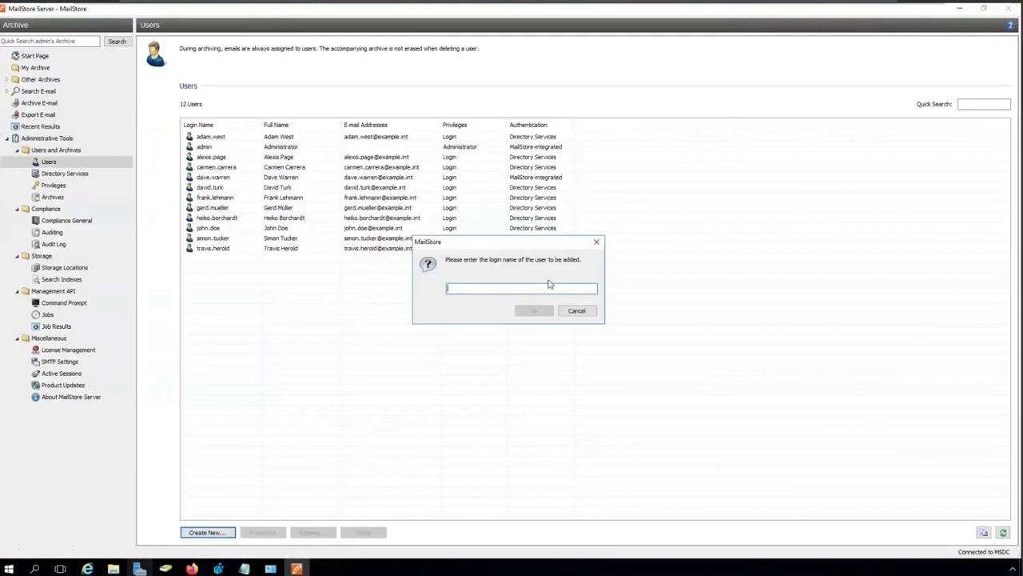
click(584, 310)
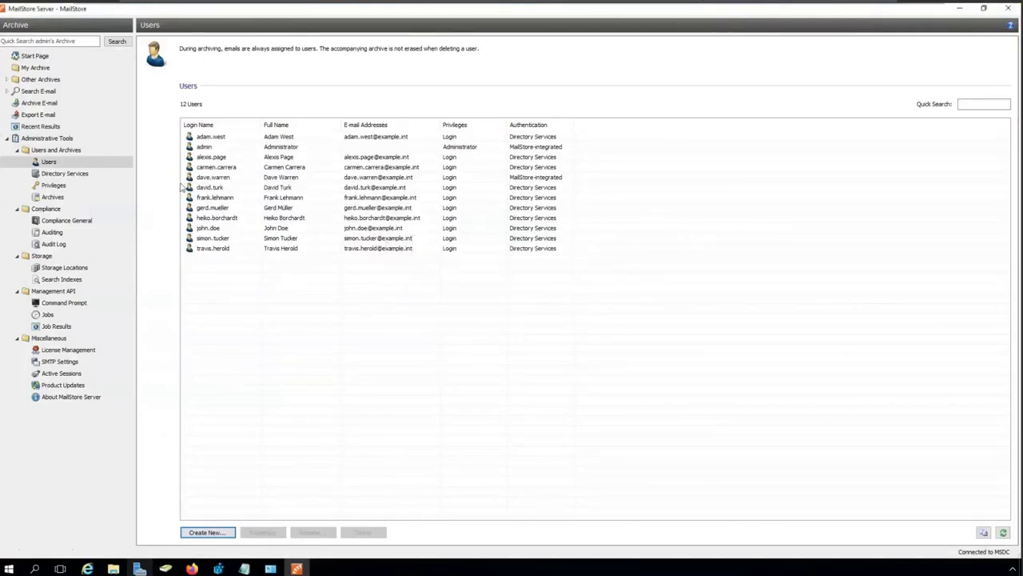
Check that Directory Services uses Active Directory, then go via Users to the Archive E-mail profiles page
click(71, 174)
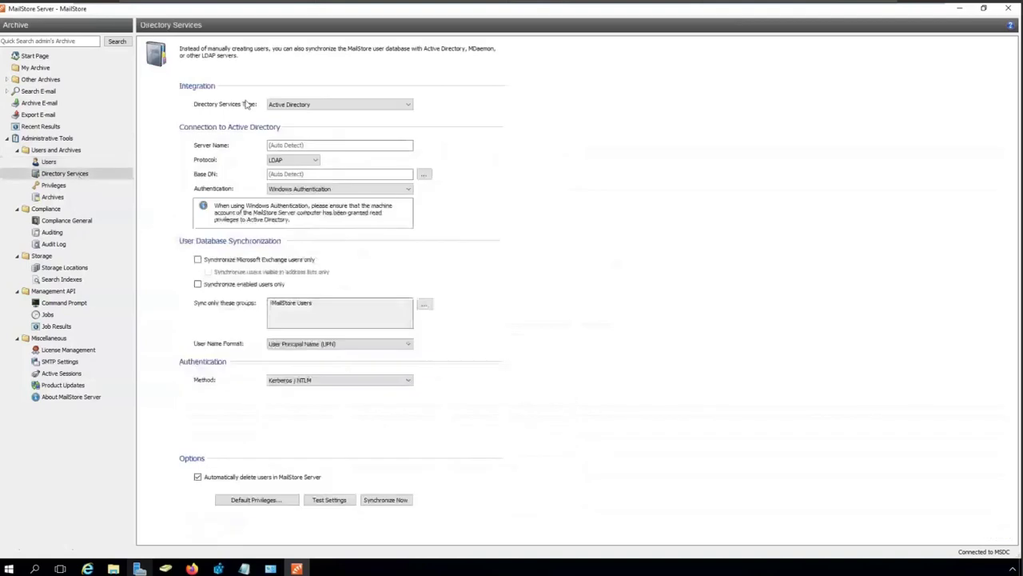
click(409, 105)
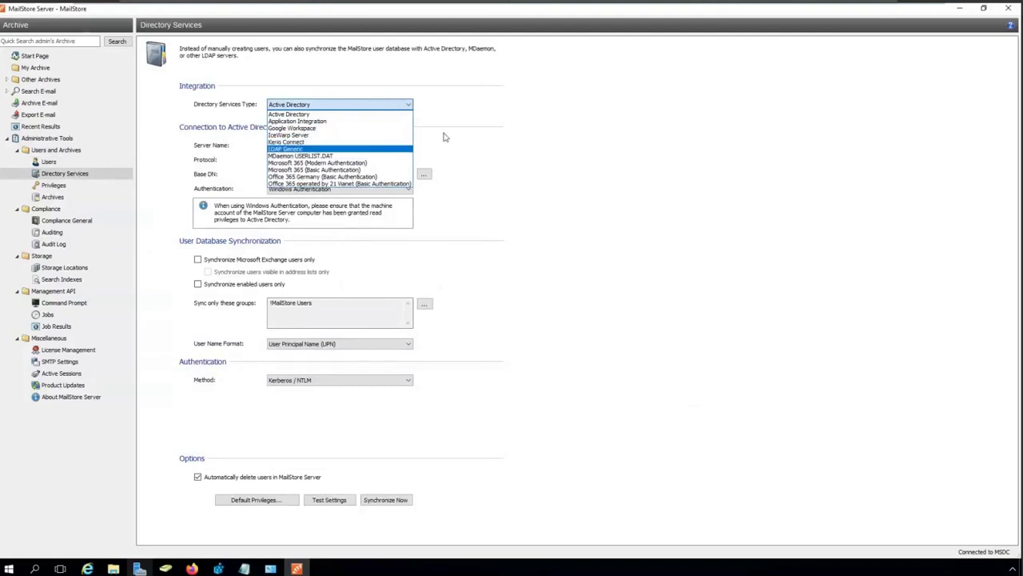
click(639, 126)
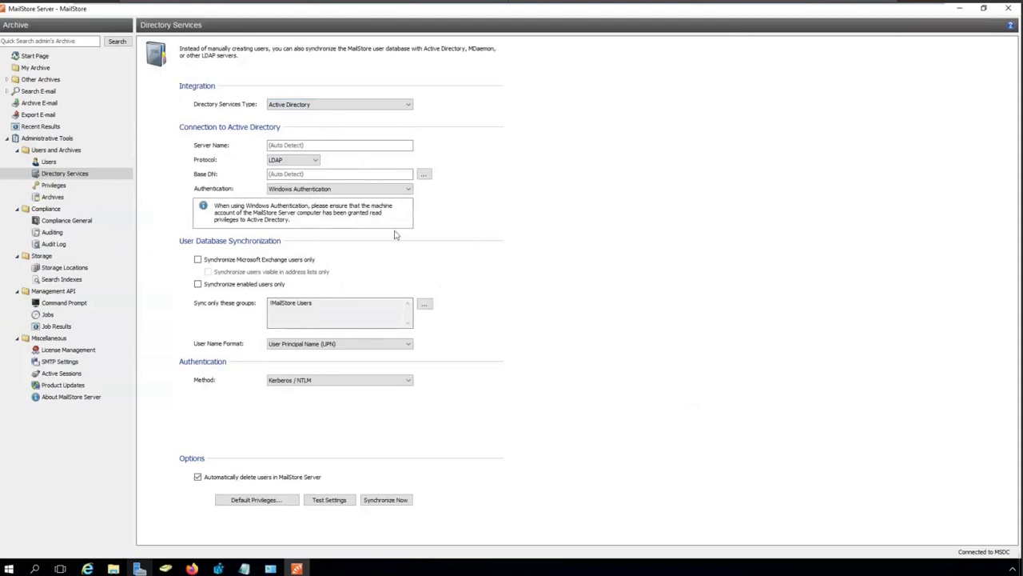
click(49, 161)
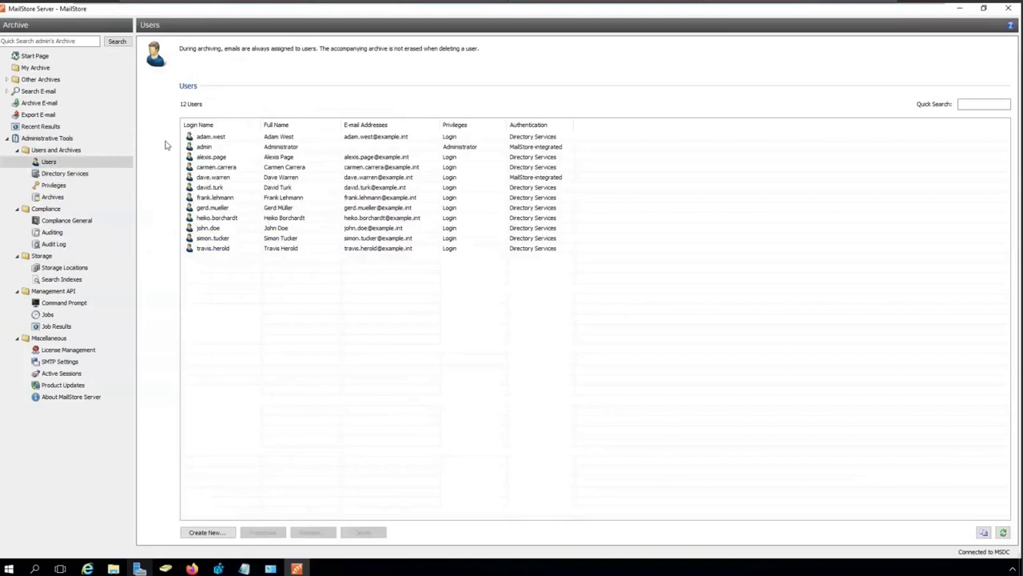
click(40, 103)
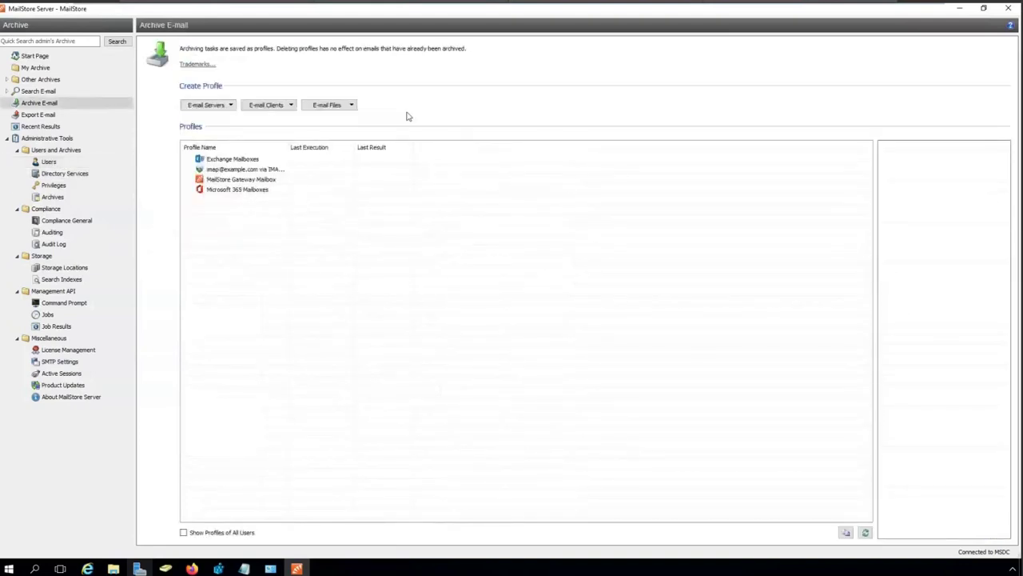
Browse the E-mail Files, E-mail Clients and E-mail Servers source types for a new profile
click(337, 111)
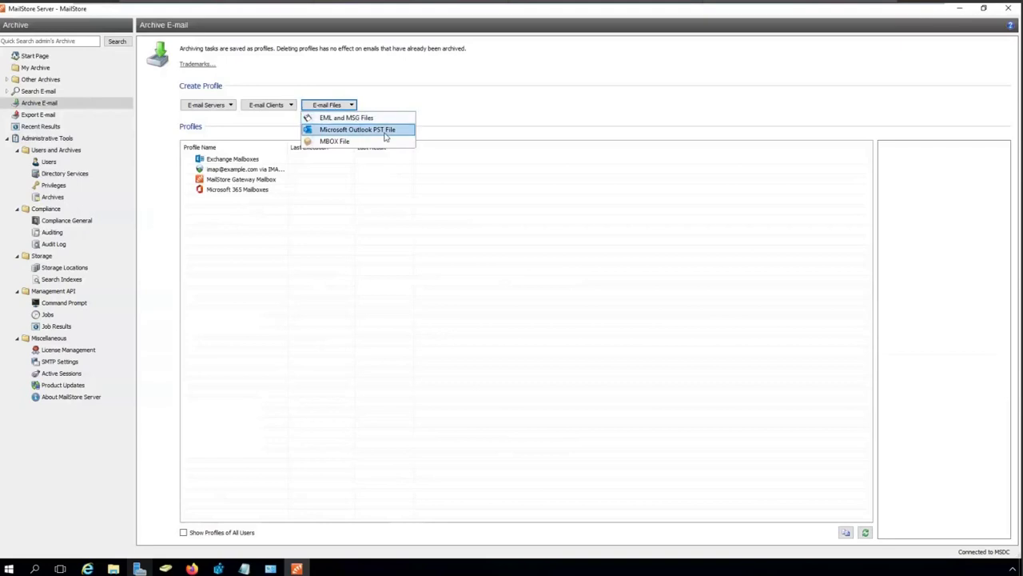
click(273, 111)
click(273, 109)
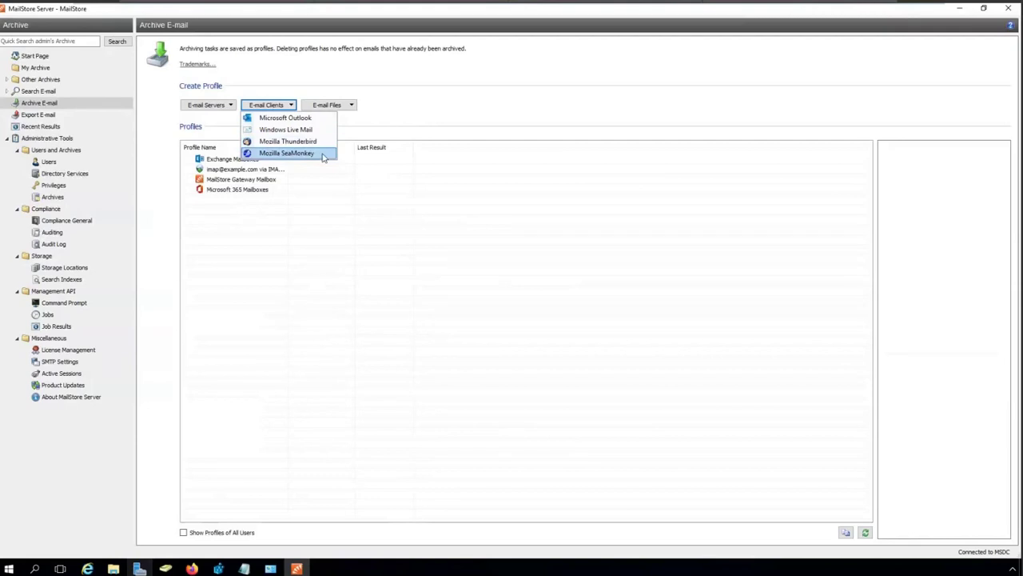
click(227, 105)
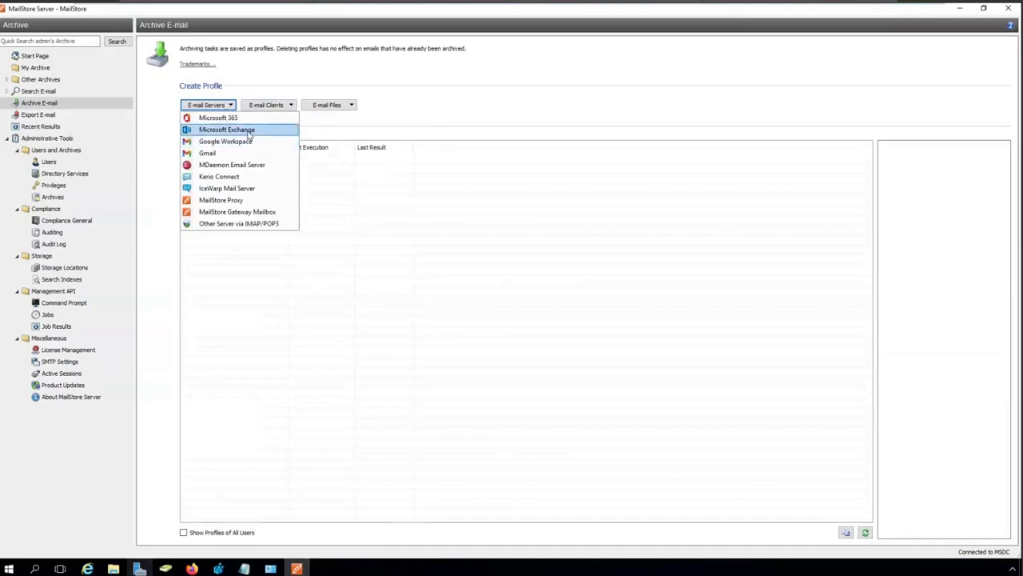
Create a Microsoft Exchange Multiple Mailboxes profile, entering the access account's user name and password
click(248, 130)
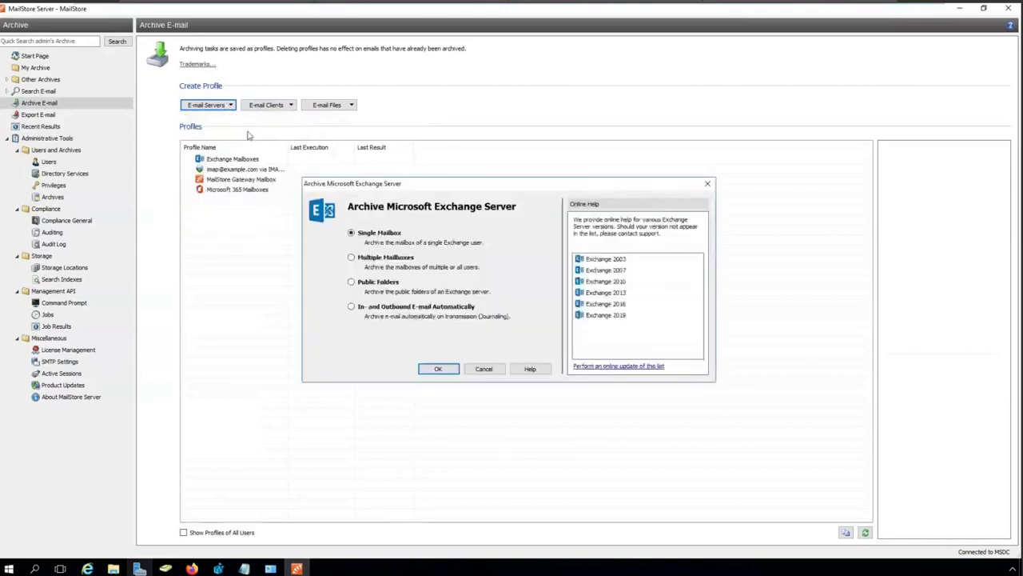
click(358, 258)
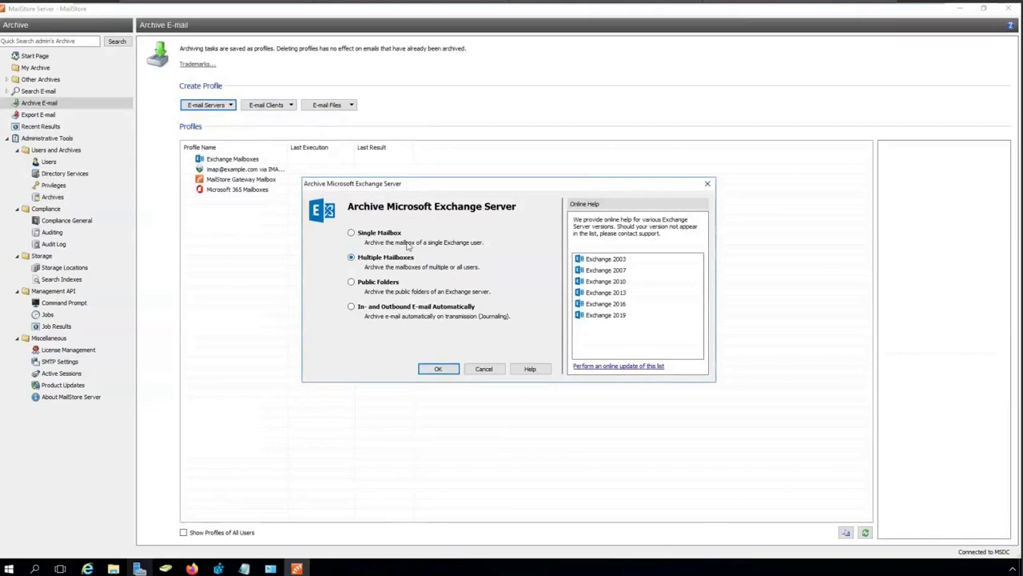
click(435, 370)
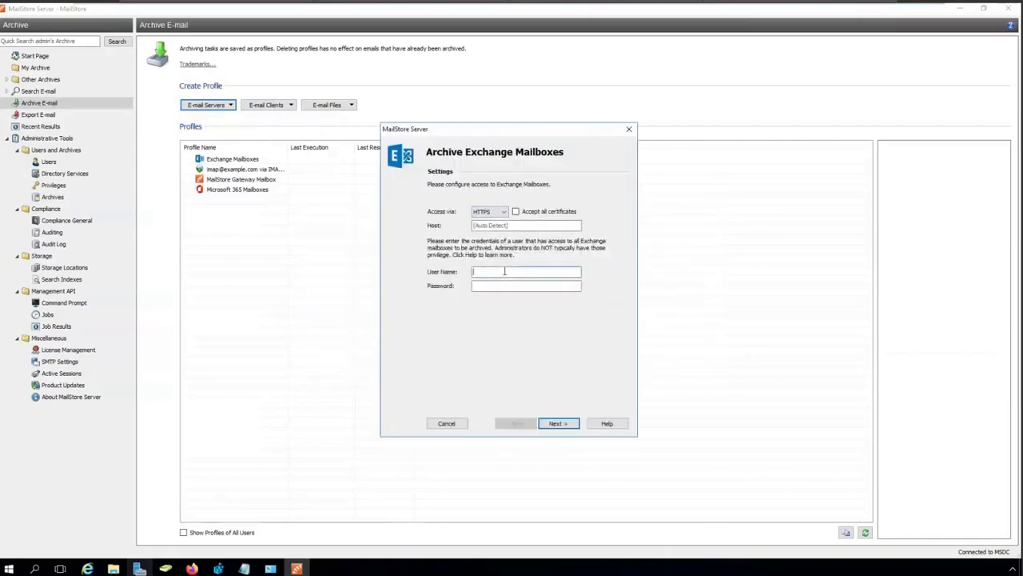
click(504, 271)
text(mailstore)
key(Tab)
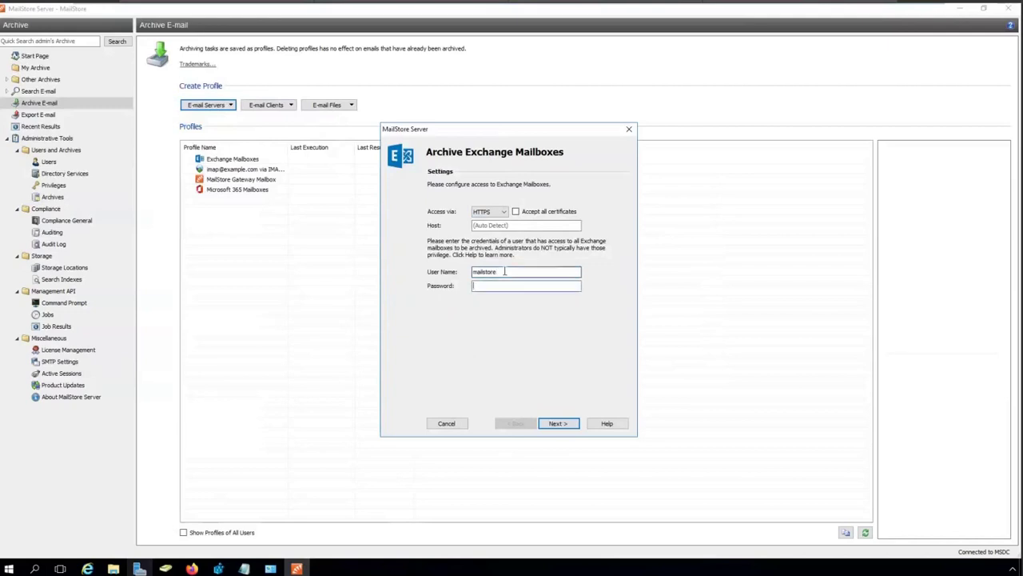
key(ctrl+v)
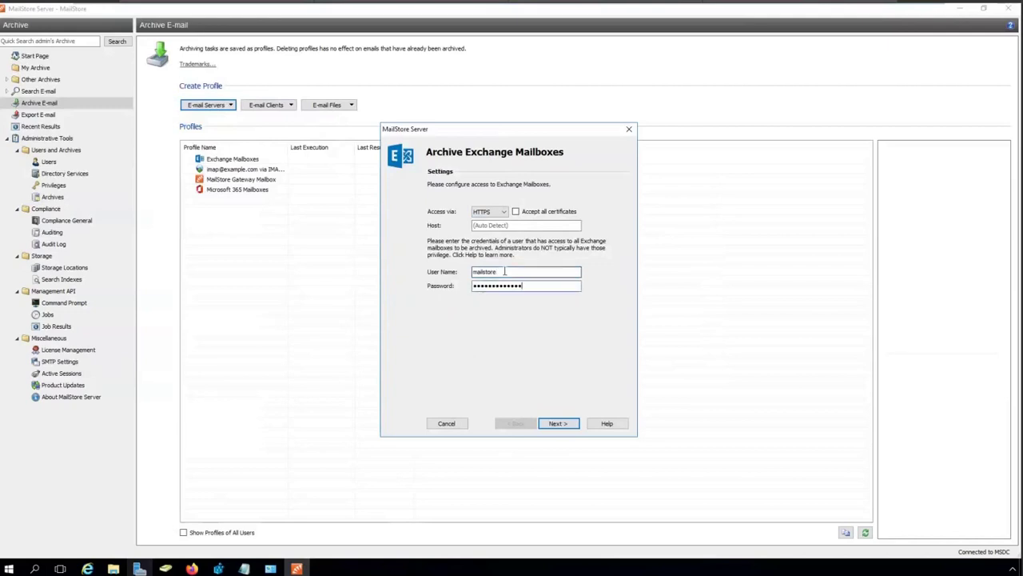
click(553, 425)
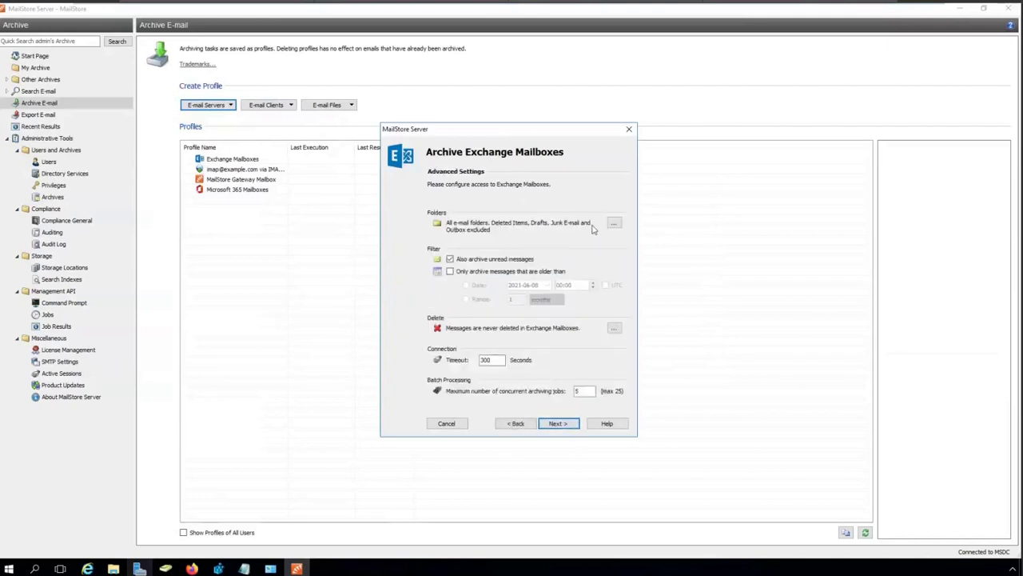
Review the folder selection and deletion options, leaving both unchanged with deletion set to never
click(614, 223)
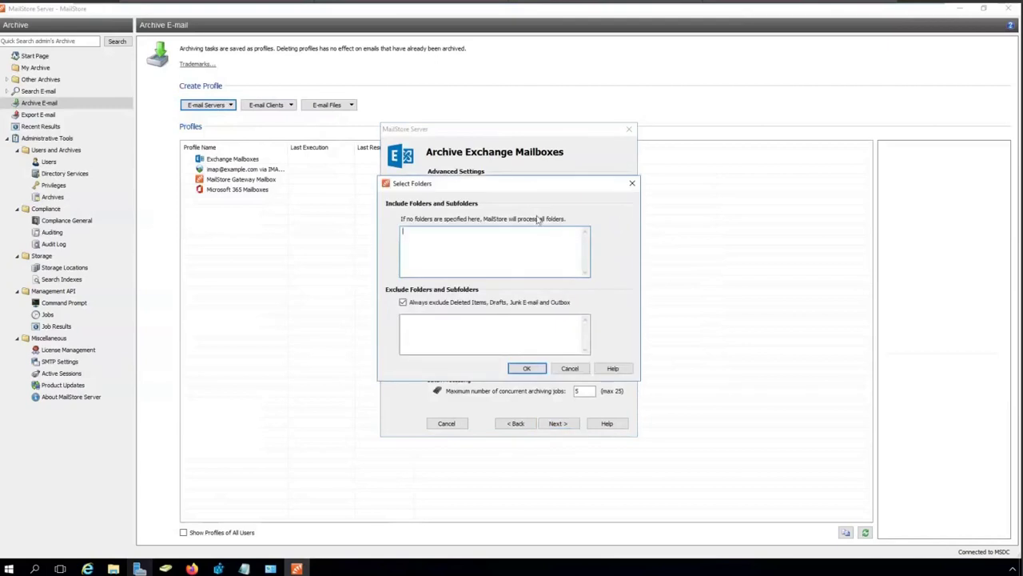
click(570, 368)
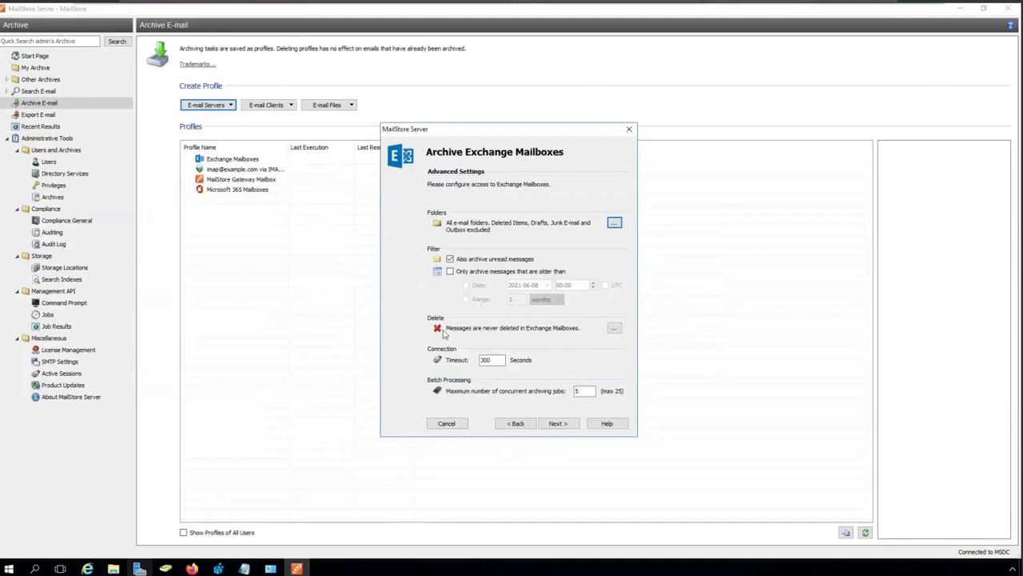
click(614, 328)
click(425, 297)
click(534, 297)
click(528, 328)
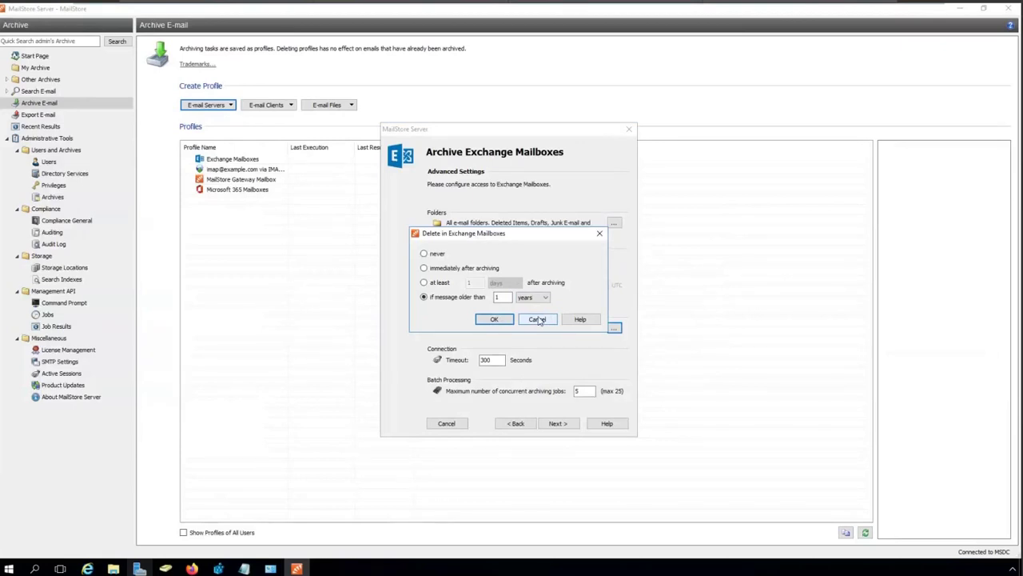
click(536, 319)
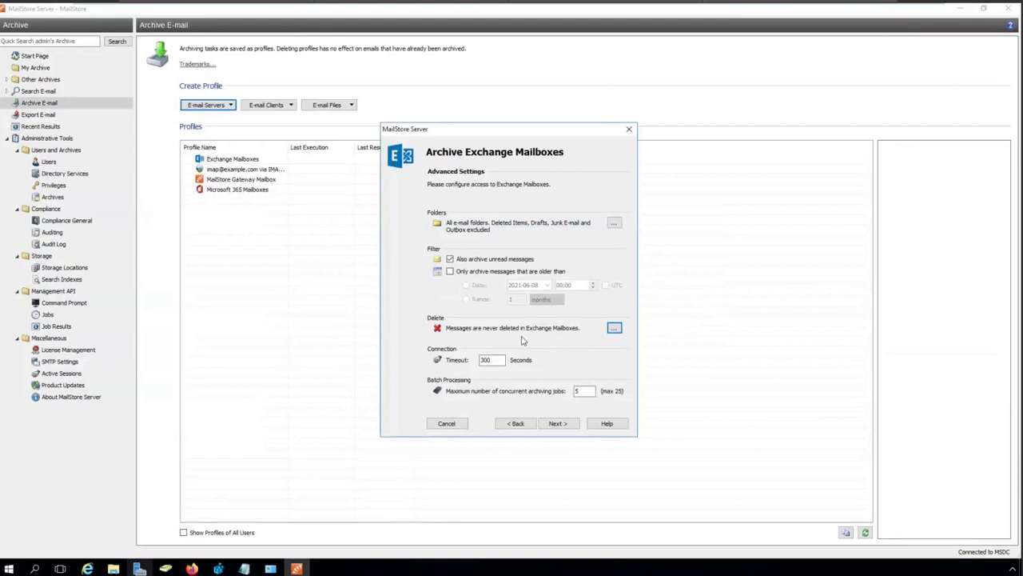
Save the profile as Exchange Mailboxes (2) with 'Run after clicking Finish' unchecked
click(560, 428)
click(557, 422)
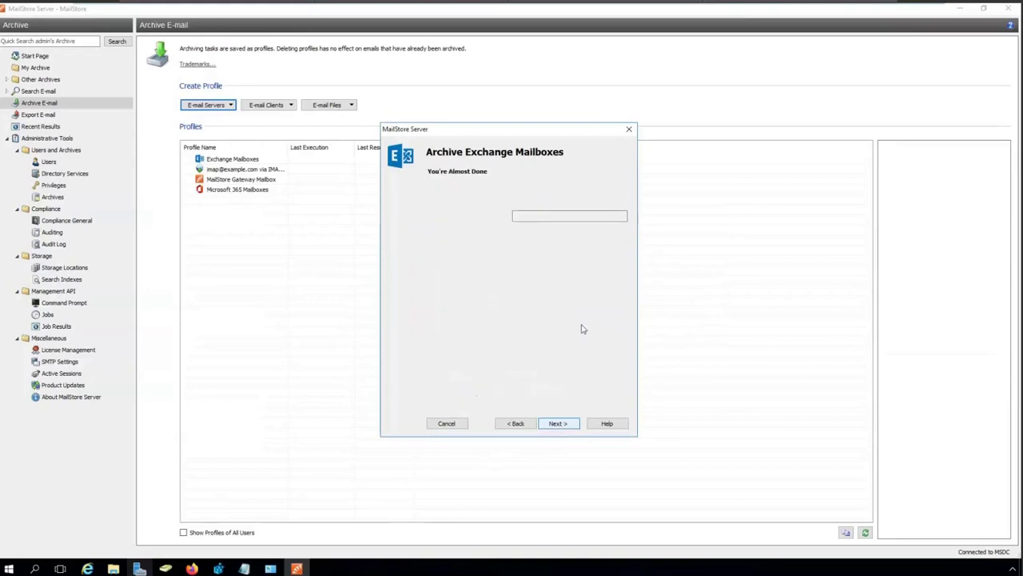
click(462, 234)
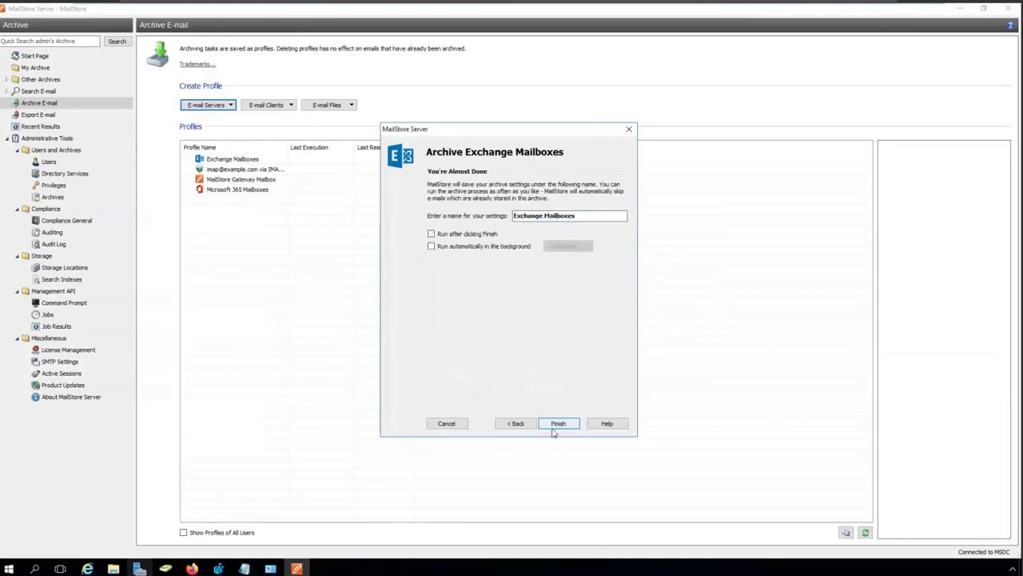
click(555, 425)
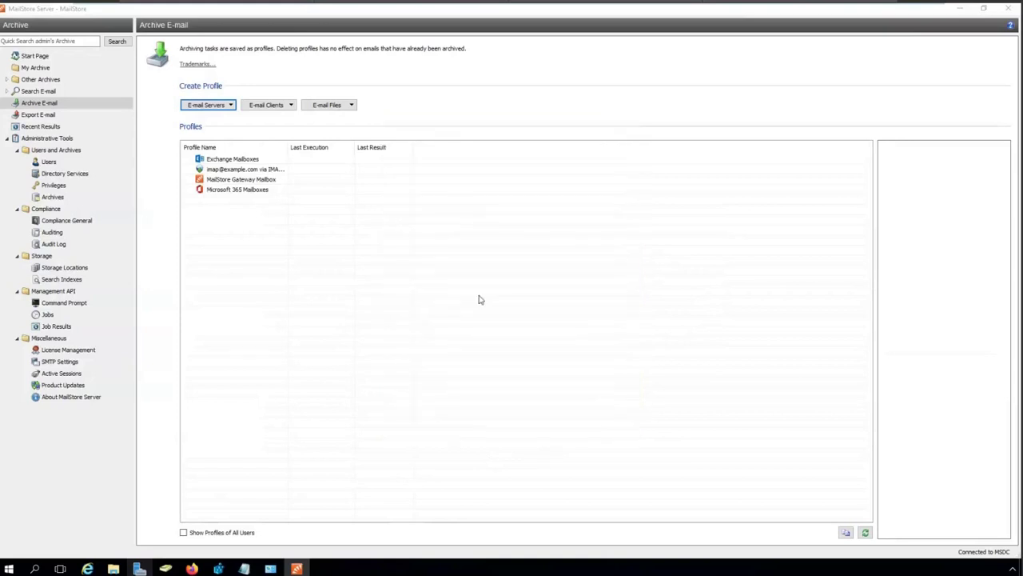
Close the server types list and view Archives statistics: 64 archives, 21,788 messages, 791 MB
click(216, 105)
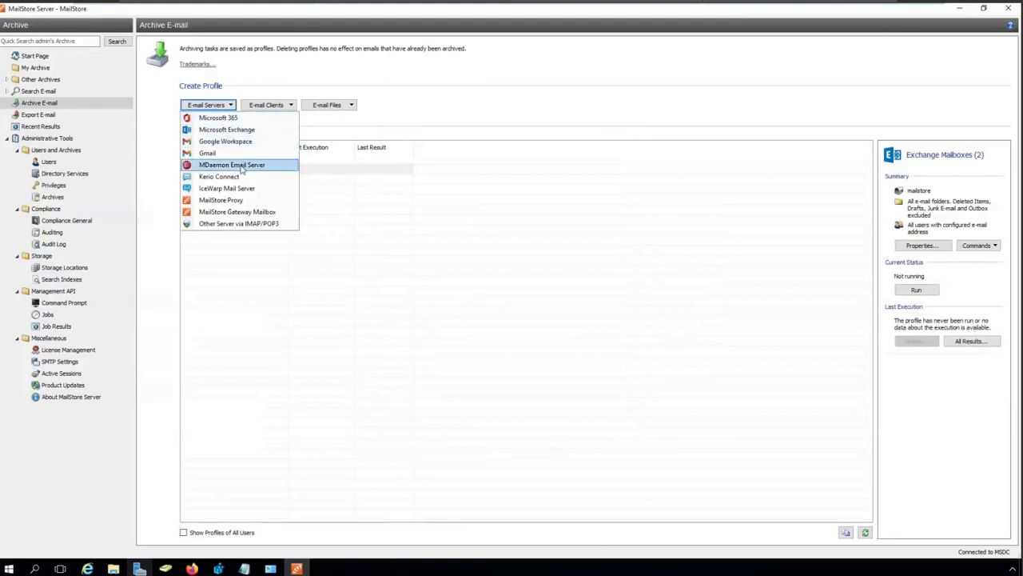
click(273, 276)
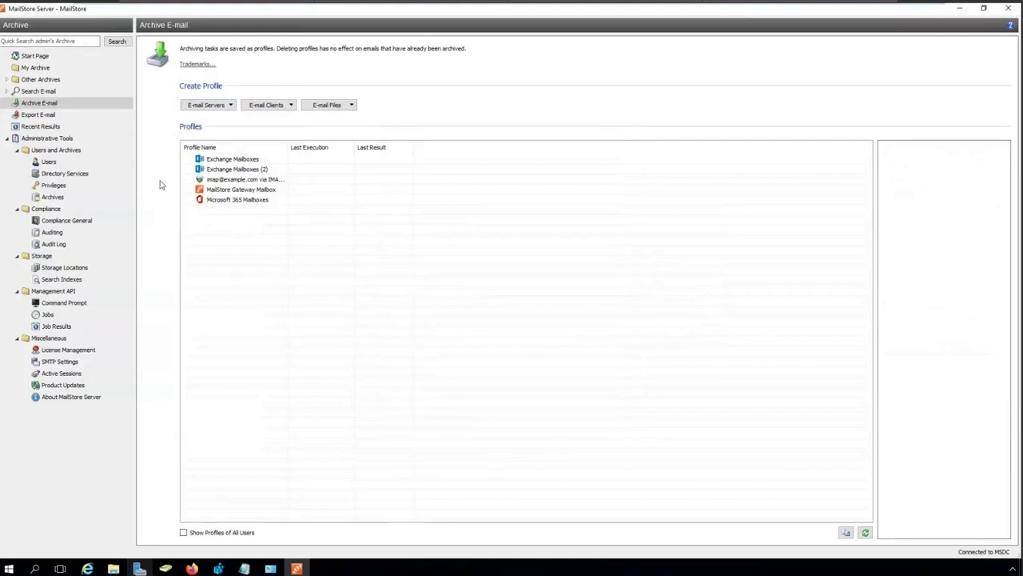
click(53, 197)
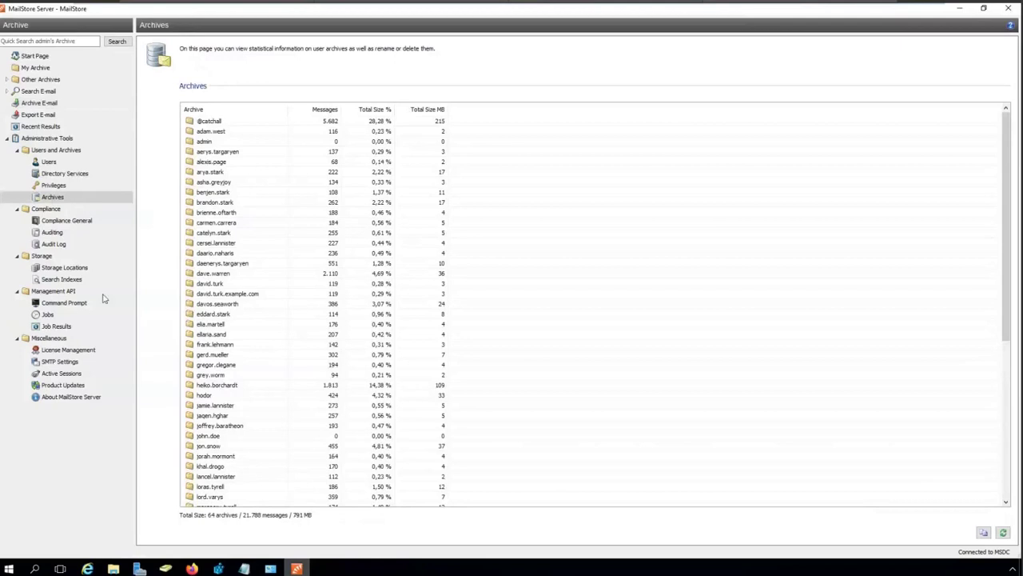
Show Storage Locations: master database at C:\MailArchive and archive stores 2021-01 and 2018-05
click(64, 267)
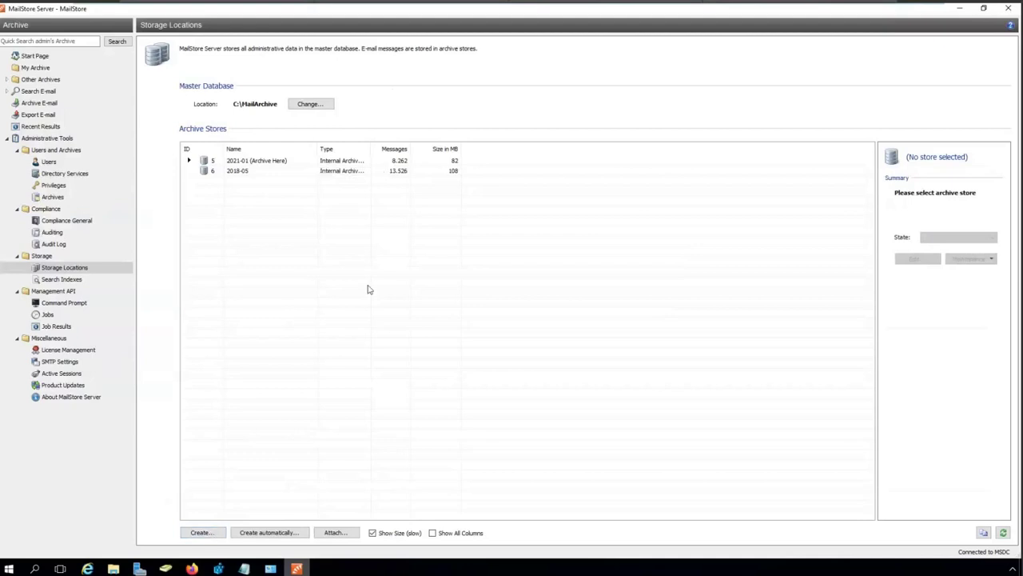
View the archive store types without creating one, then show the Compliance General page
click(201, 532)
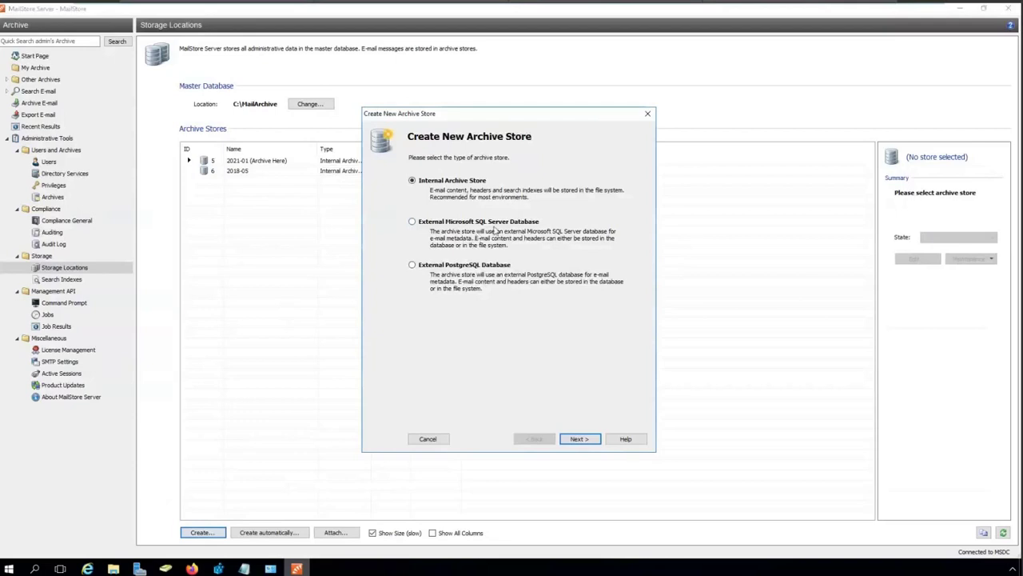
click(443, 441)
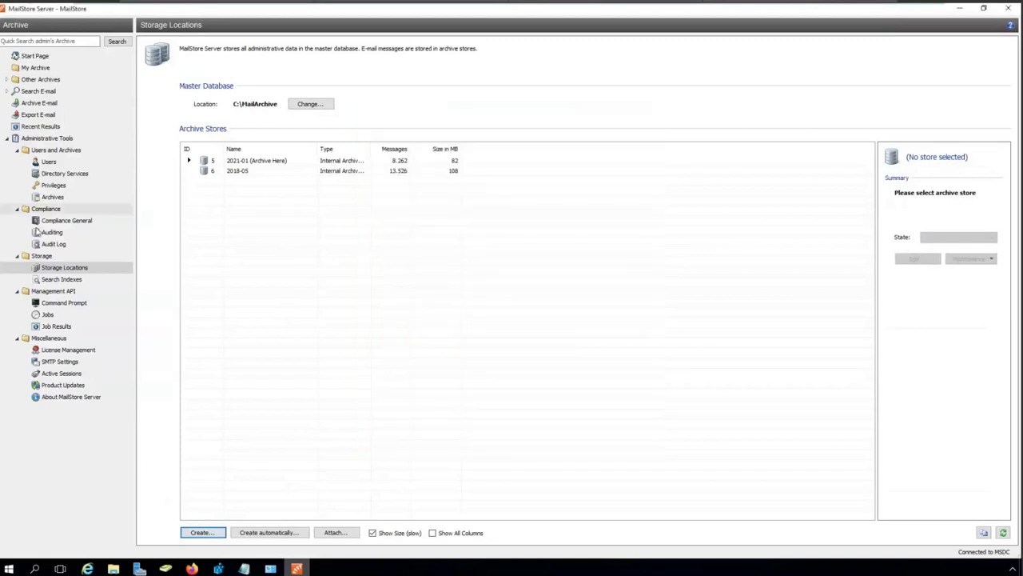
click(71, 221)
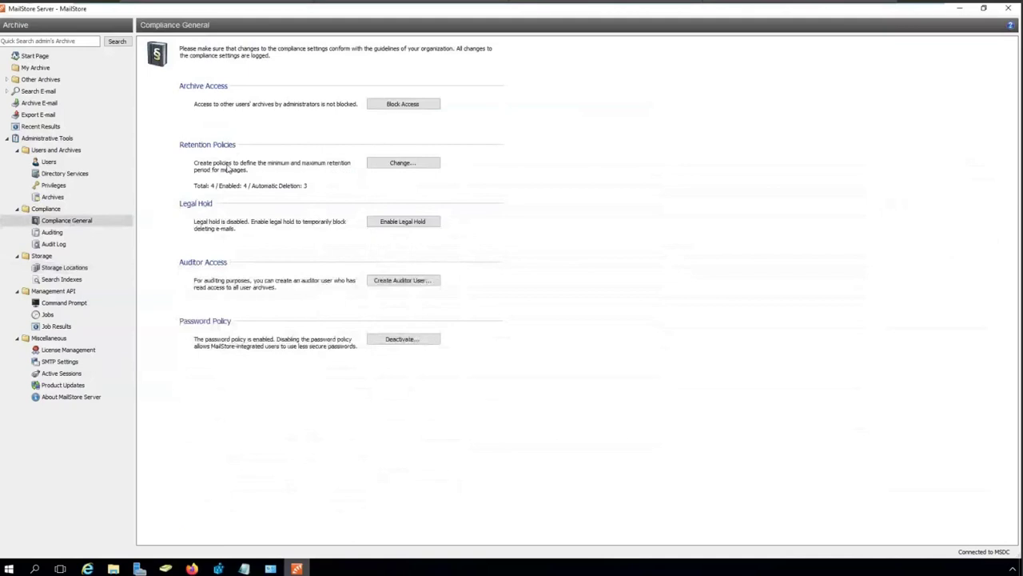
Show the Retention Policies dialog with its four enabled policies, from 1 day to 15 years
click(431, 168)
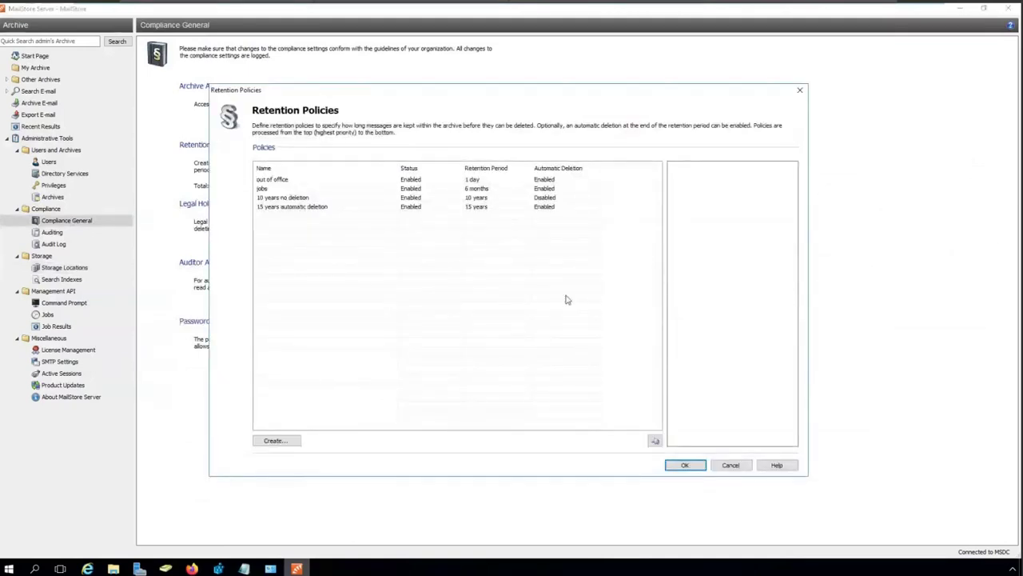
click(424, 207)
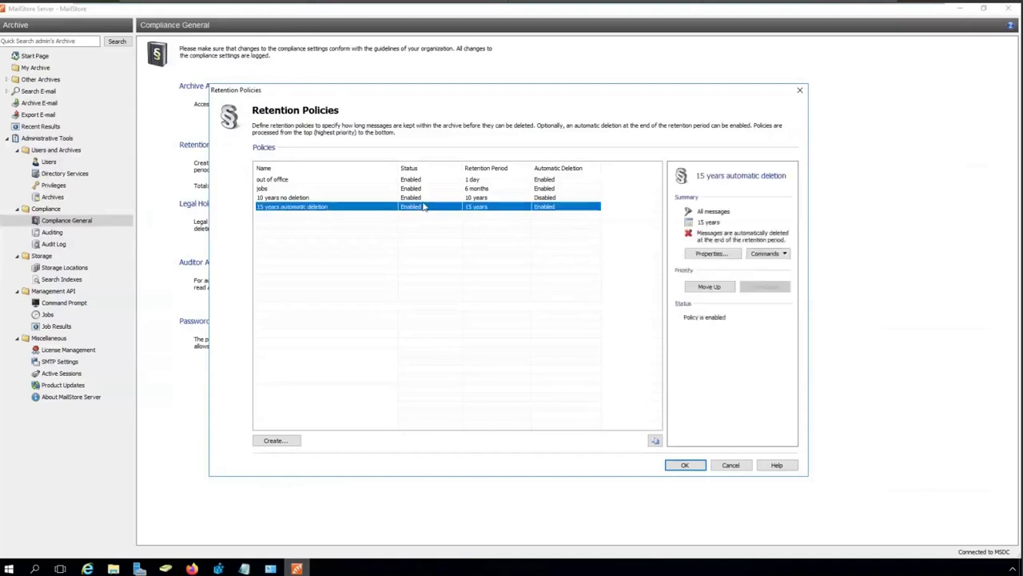
click(425, 198)
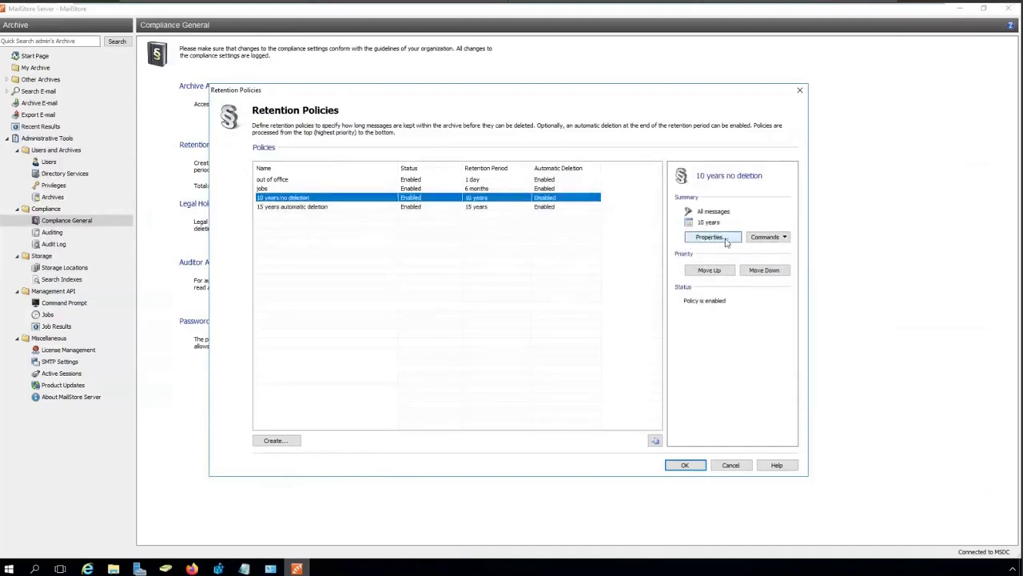
click(710, 236)
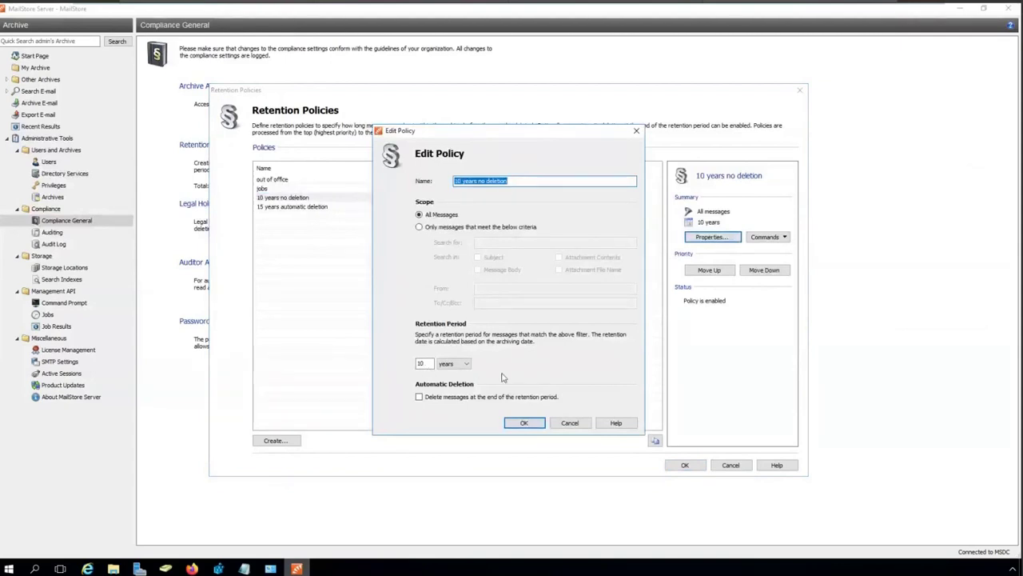
click(571, 426)
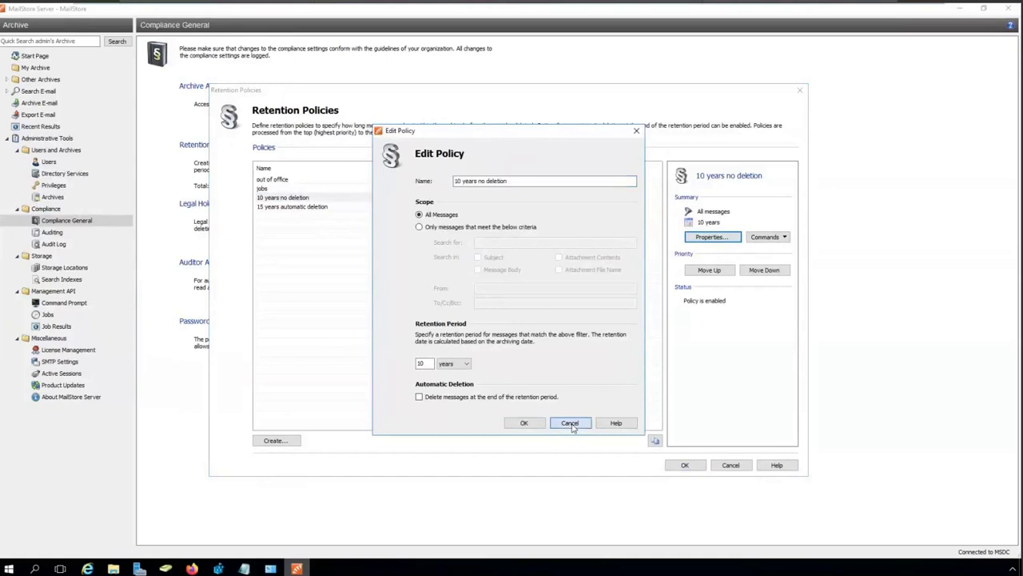
click(337, 207)
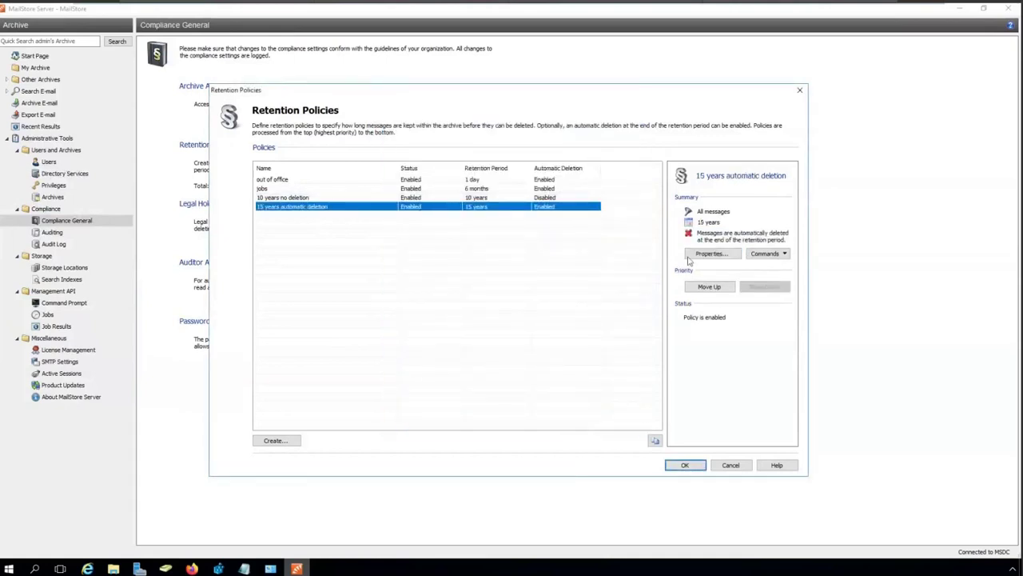
click(708, 253)
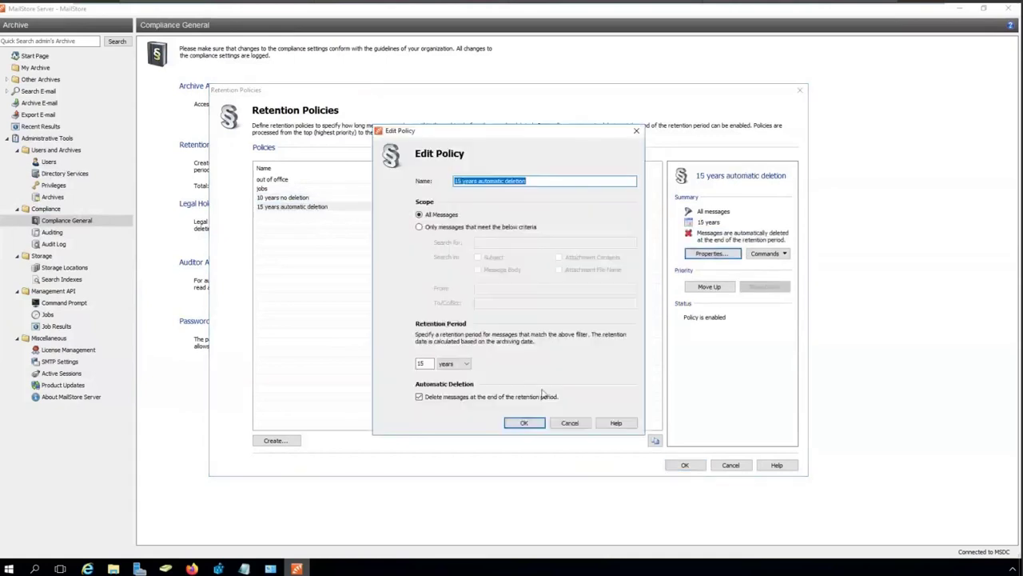
click(567, 424)
click(288, 189)
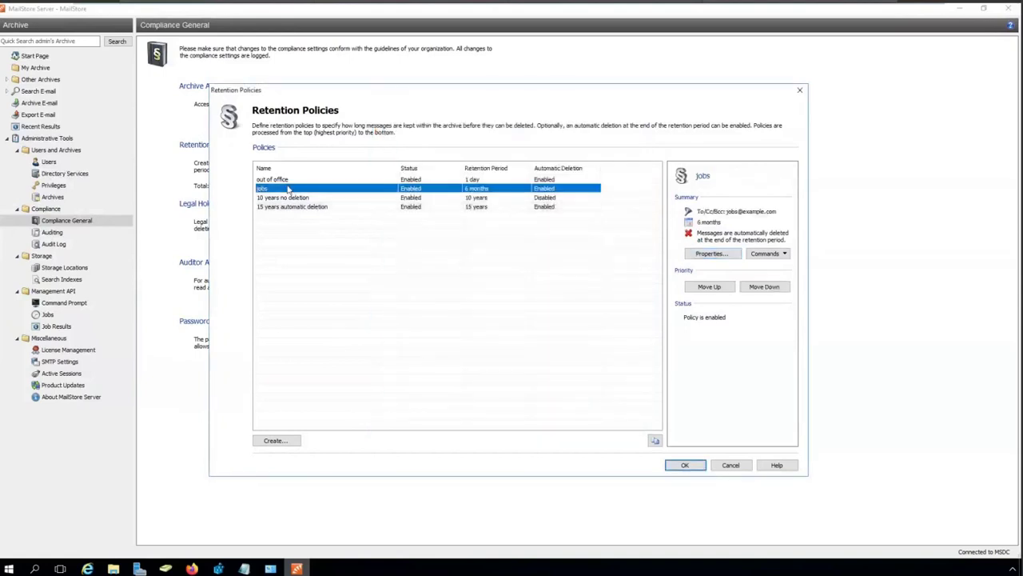
click(708, 253)
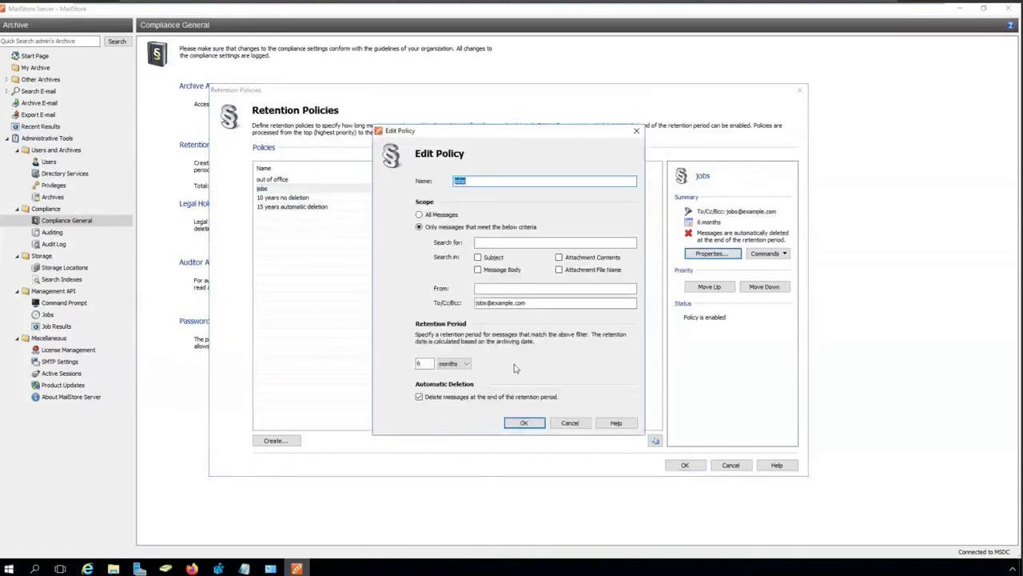
click(488, 303)
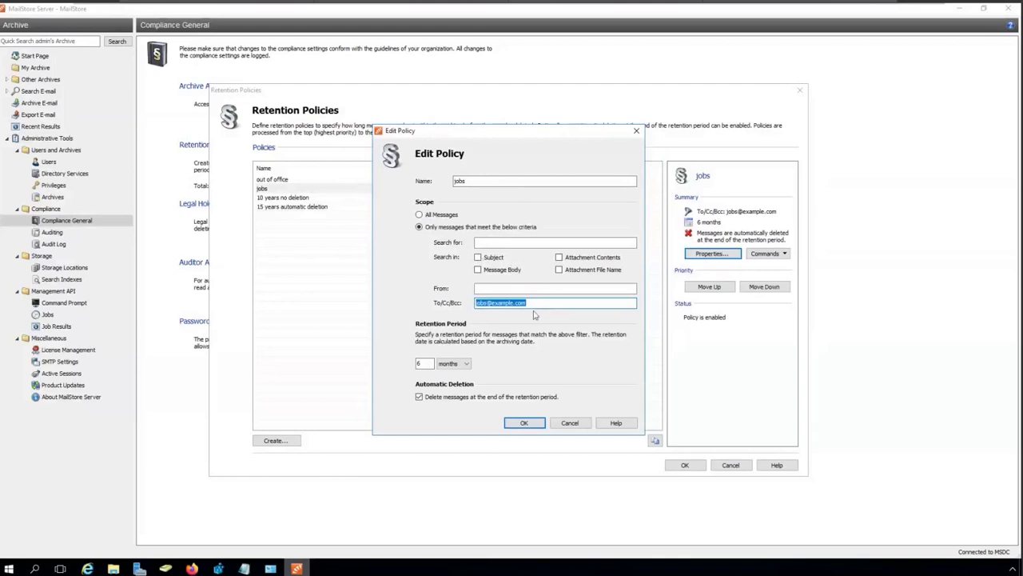
click(569, 423)
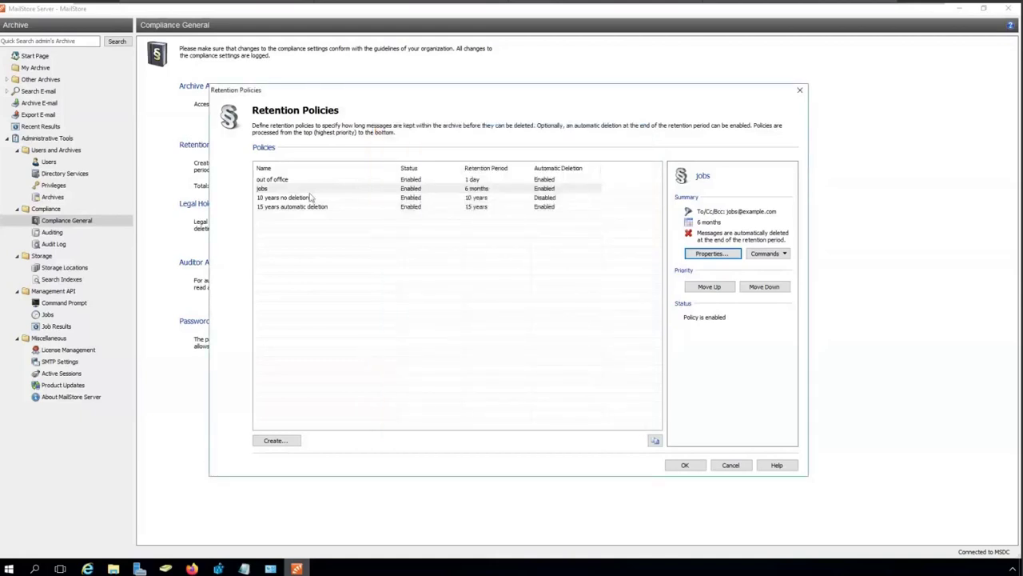
key(Up)
click(711, 256)
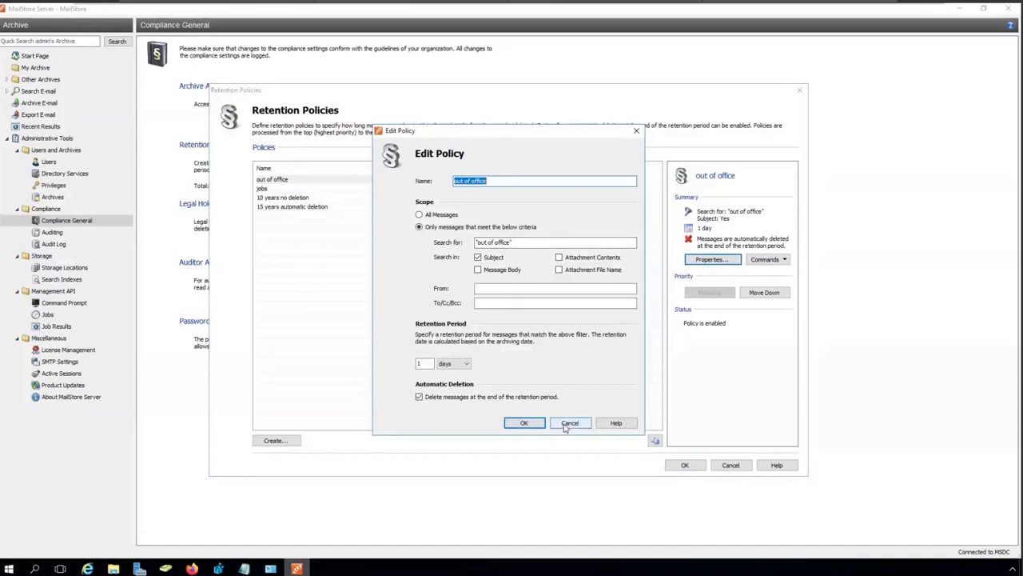
click(566, 424)
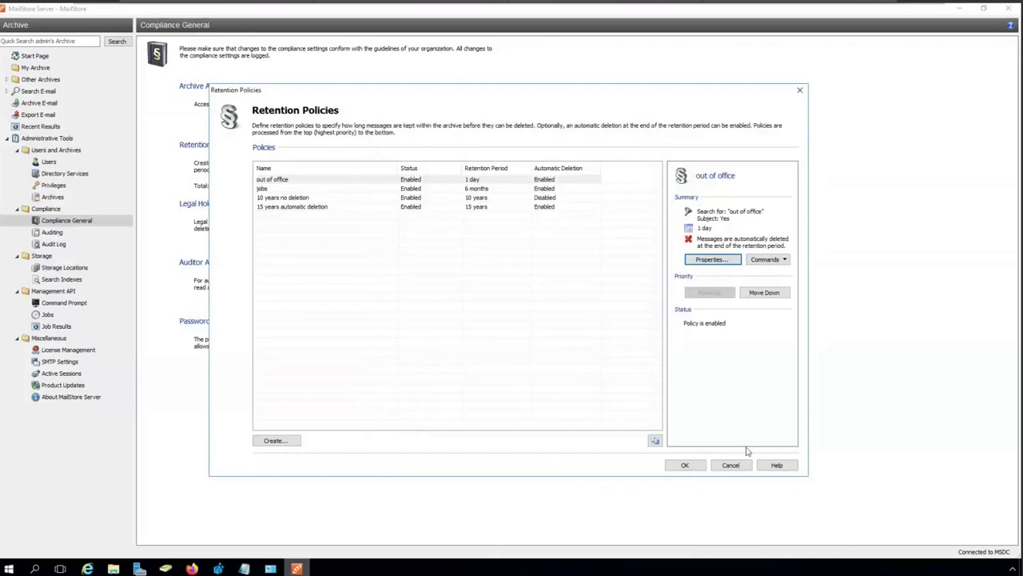
Close Retention Policies unchanged and show the Search Indexes page for all archives
click(730, 466)
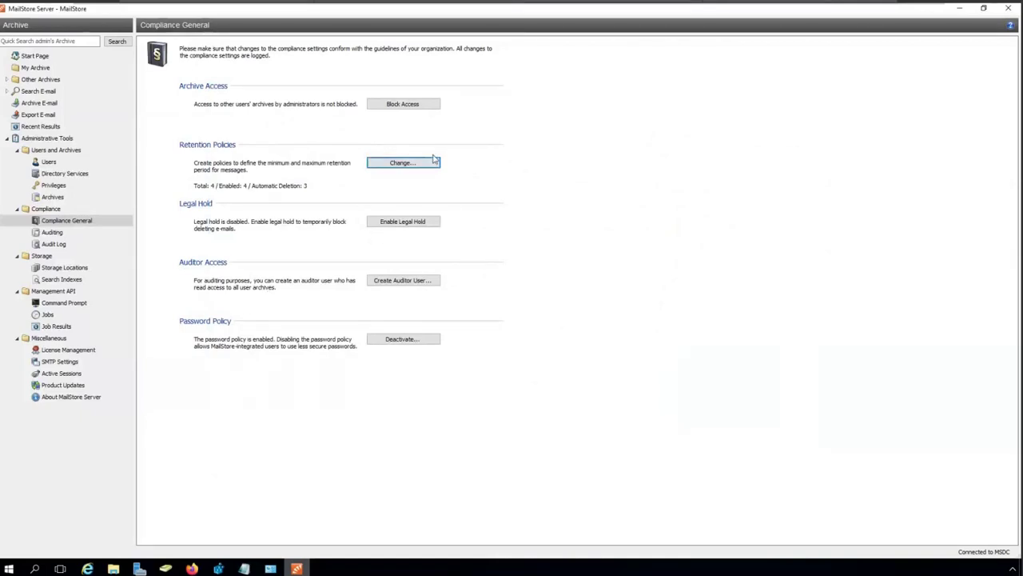
click(34, 55)
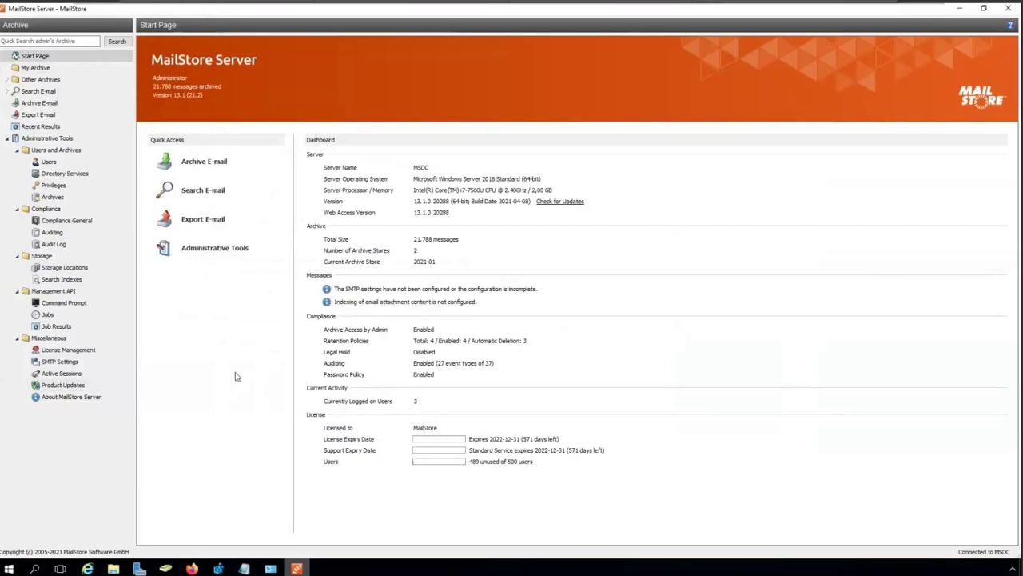
click(56, 279)
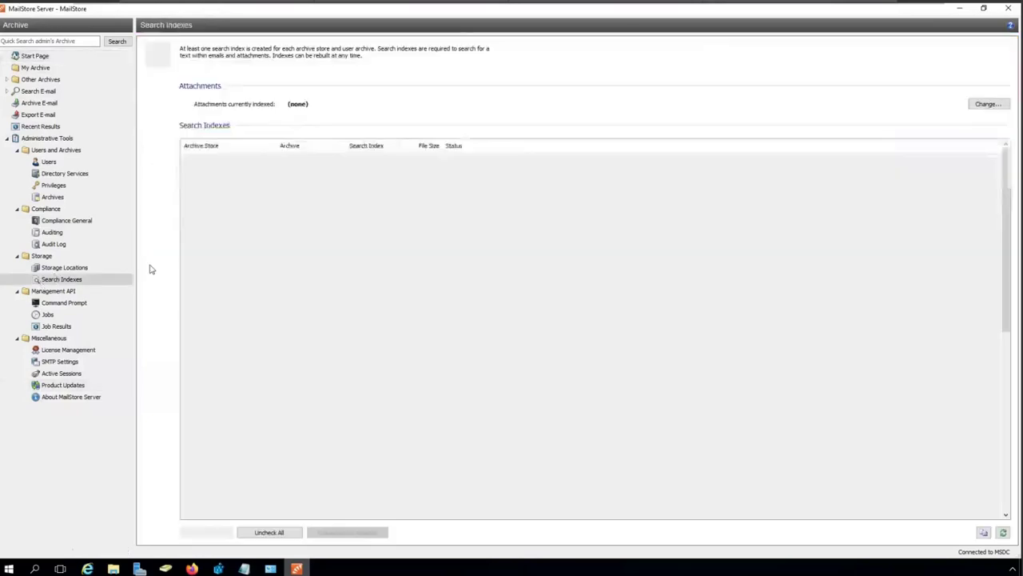
Confirm no attachment types are indexed, leaving them unchanged, and return to the Web Access browser
click(986, 105)
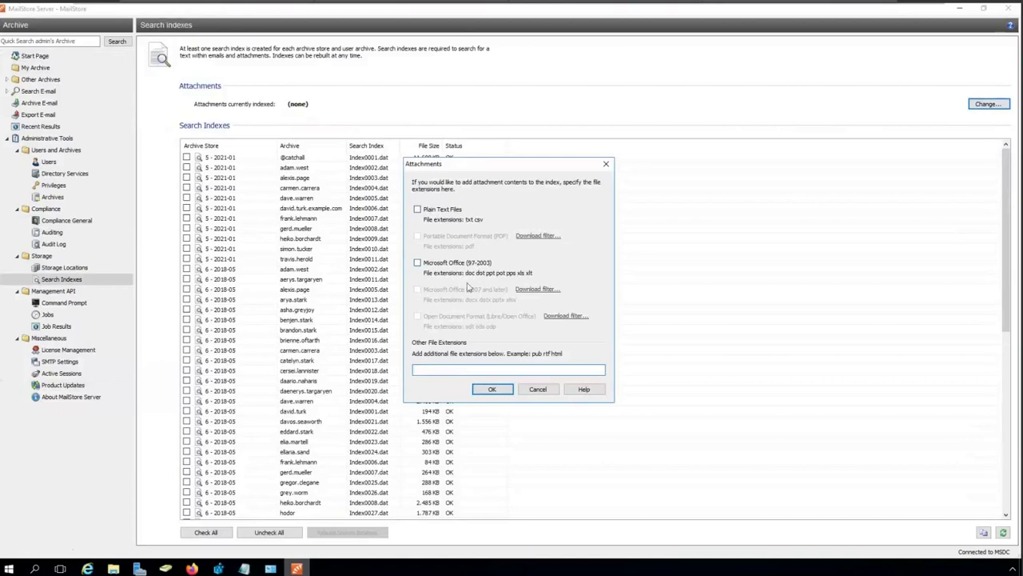
click(607, 165)
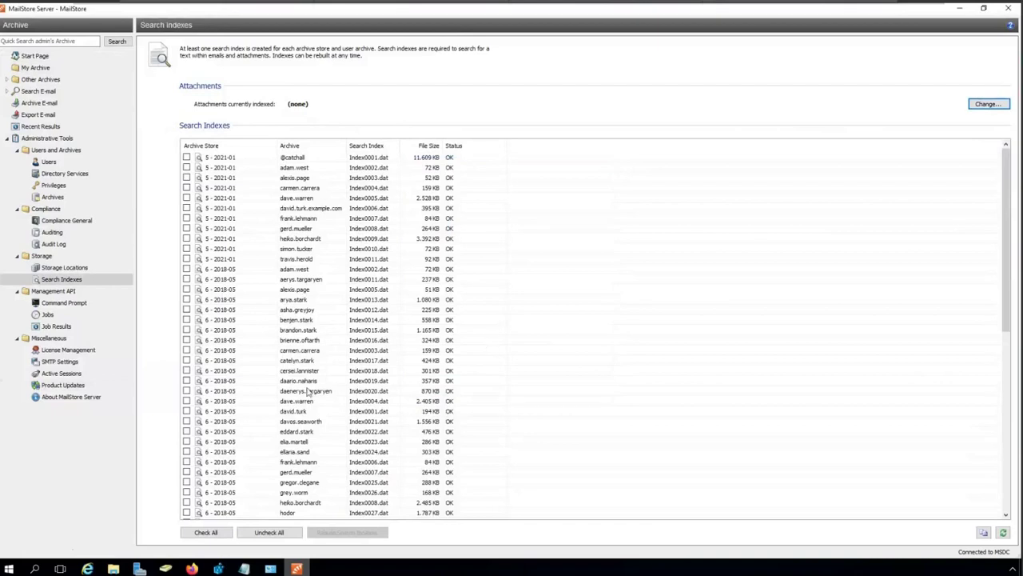
mouse_move(192, 569)
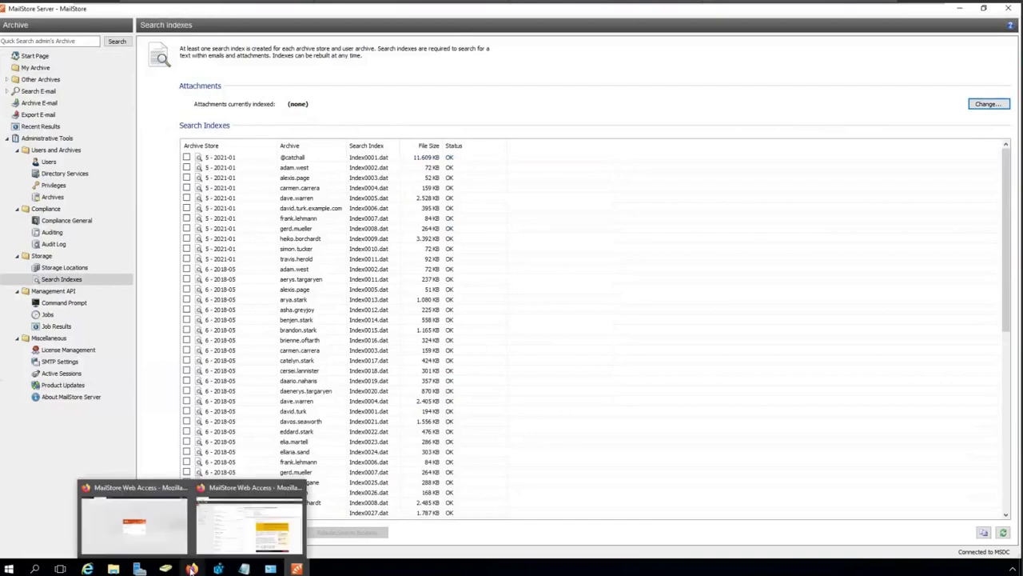
click(247, 515)
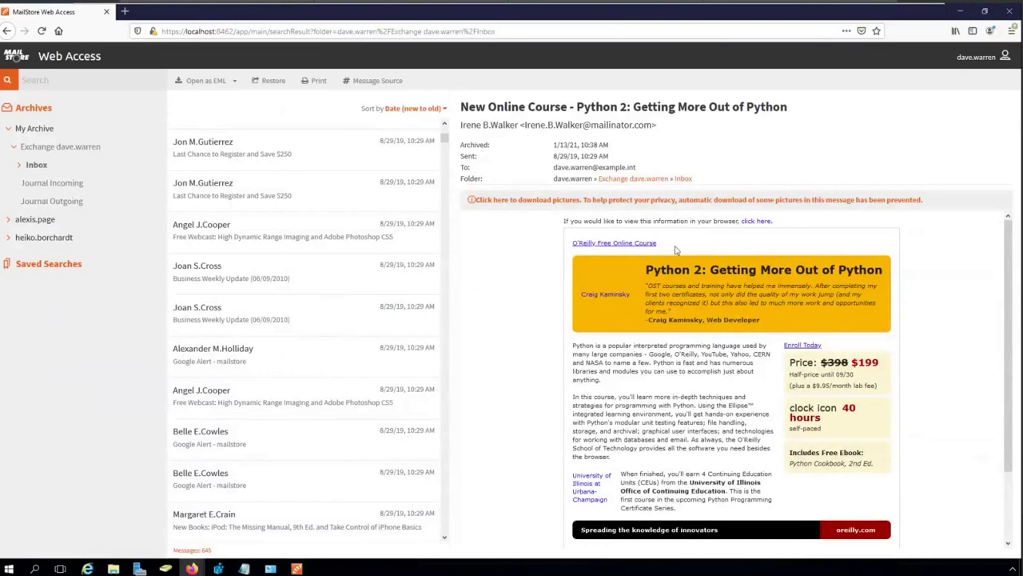
Widen Web Access to its full layout and open the 'Last Chance to Register and Save $250' message
click(985, 14)
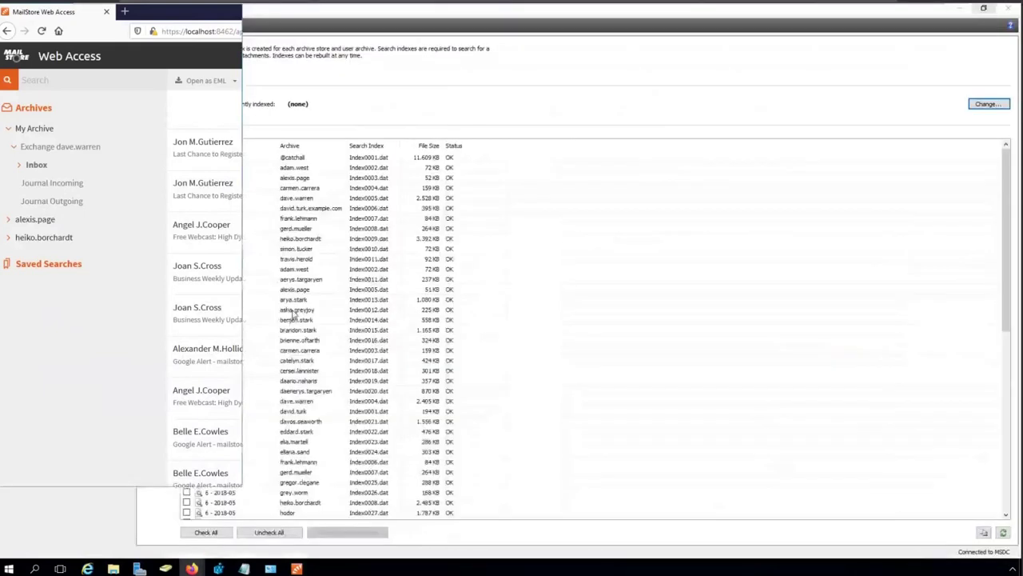
click(12, 478)
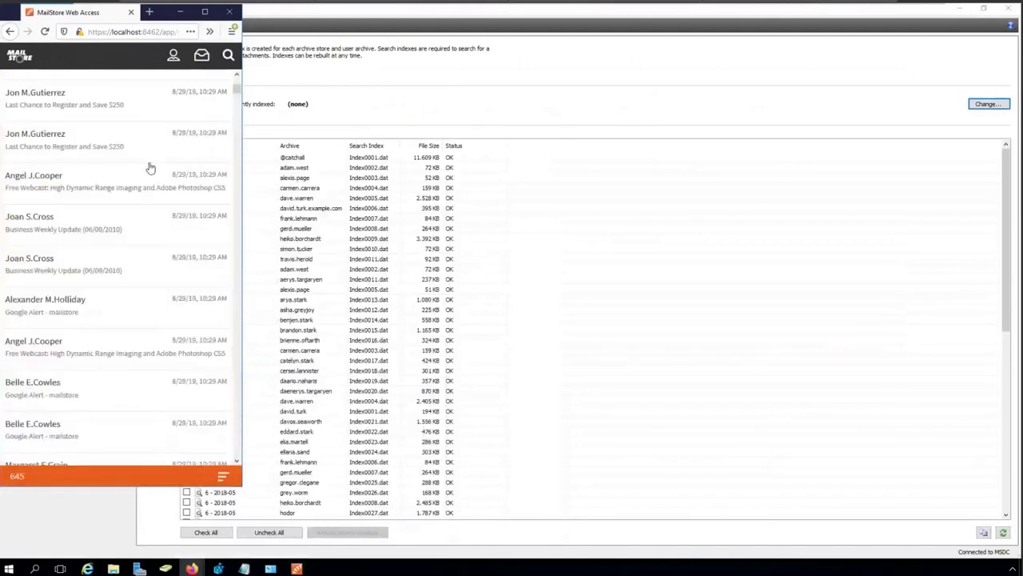
scroll(115, 231, up, 2)
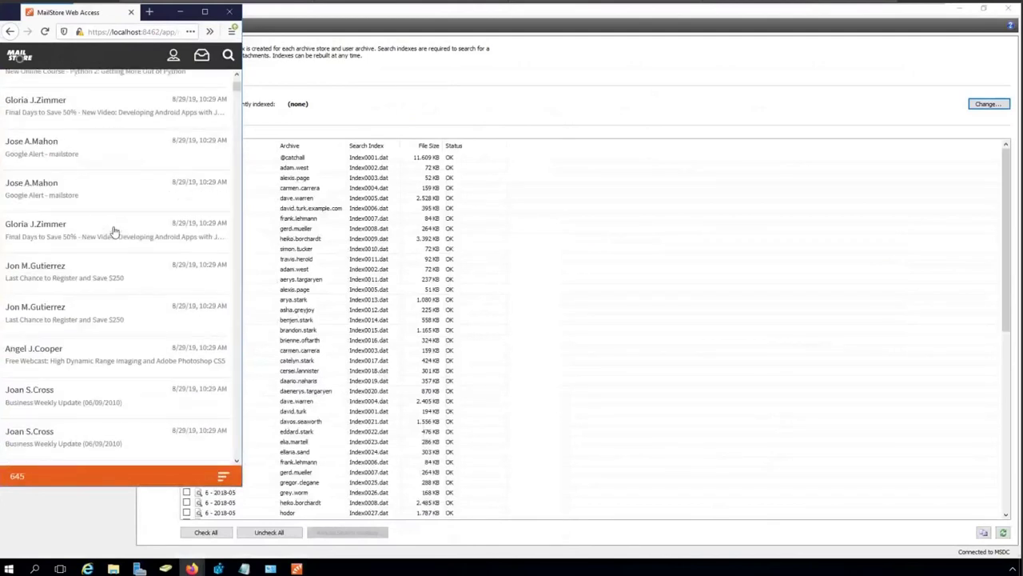
scroll(114, 231, down, 1)
drag(240, 485, 971, 520)
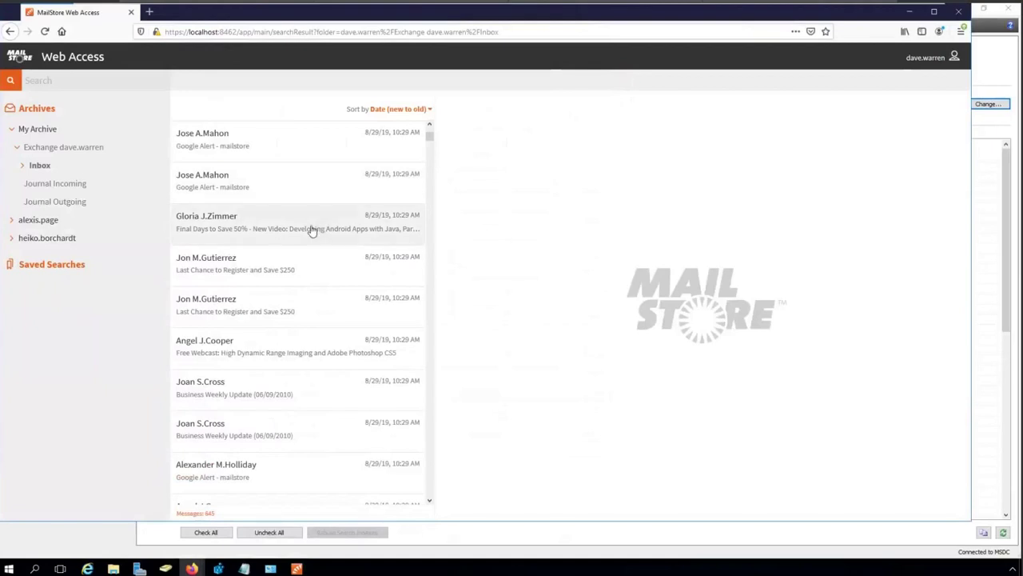
click(196, 302)
Cancel restoring the message to the mailbox and switch to the Windows 10 x64 VM
click(274, 81)
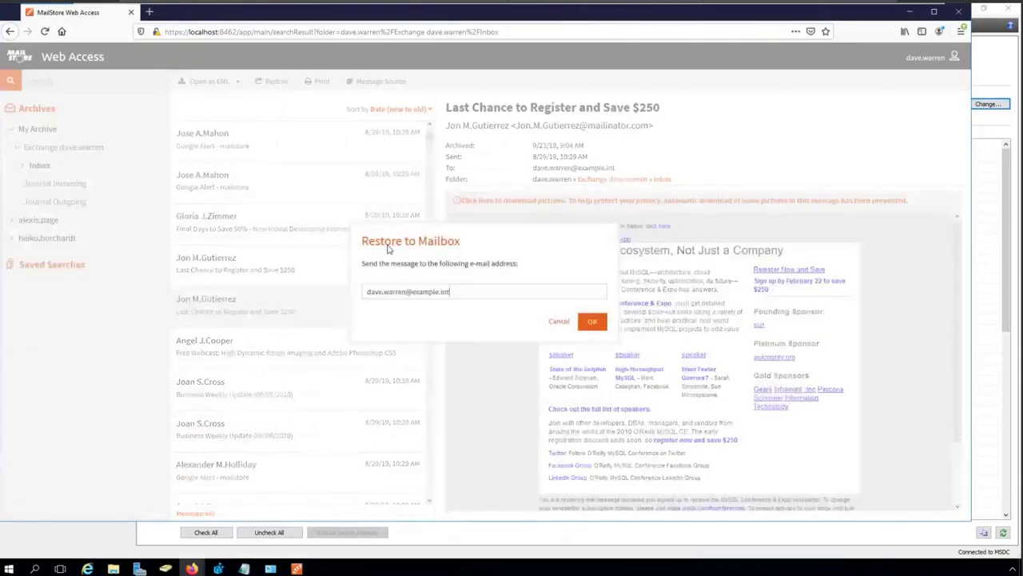
click(559, 322)
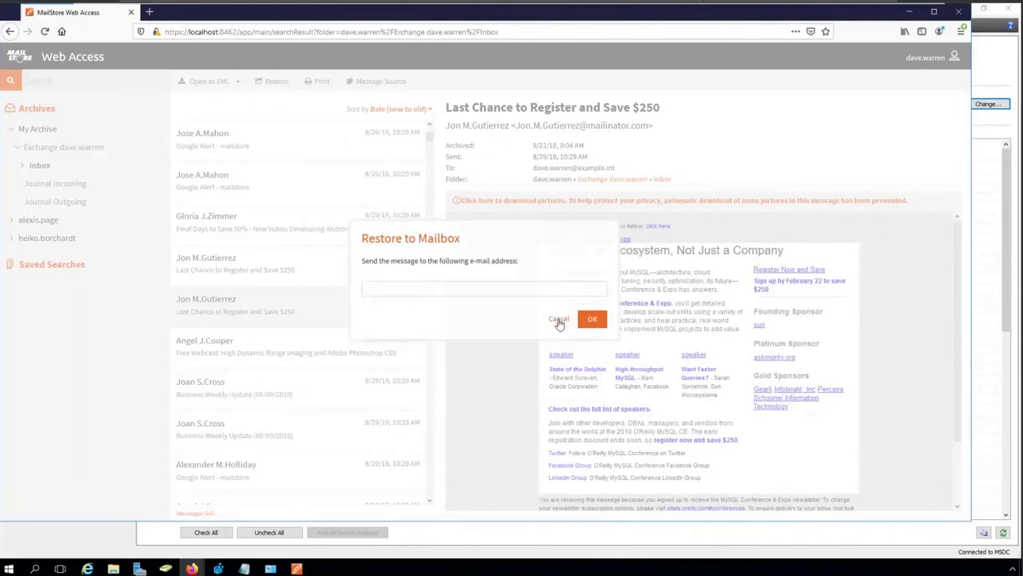
click(623, 11)
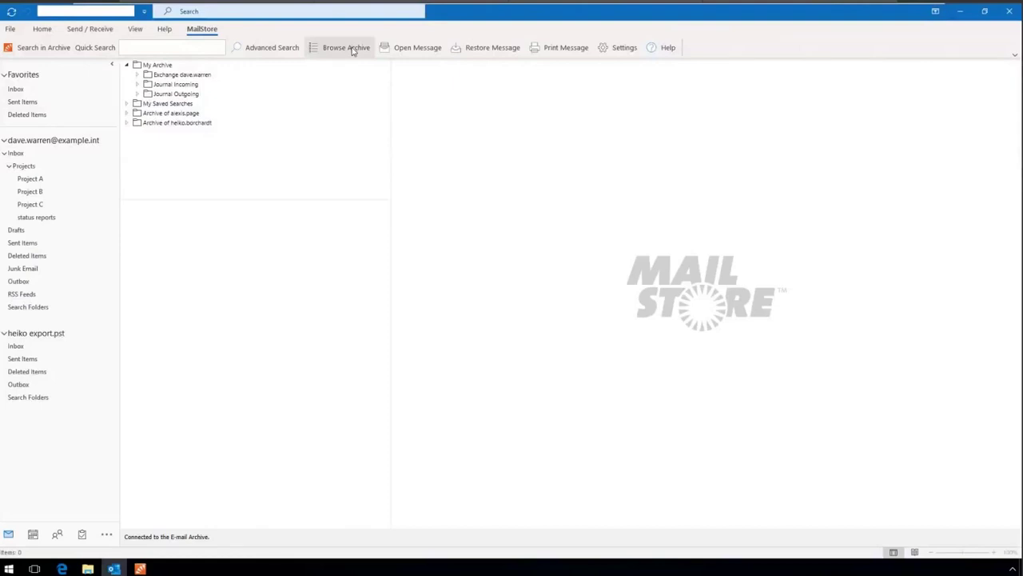
Expand the archive folder trees, including Inbox and Projects, for all three users
click(137, 75)
click(147, 85)
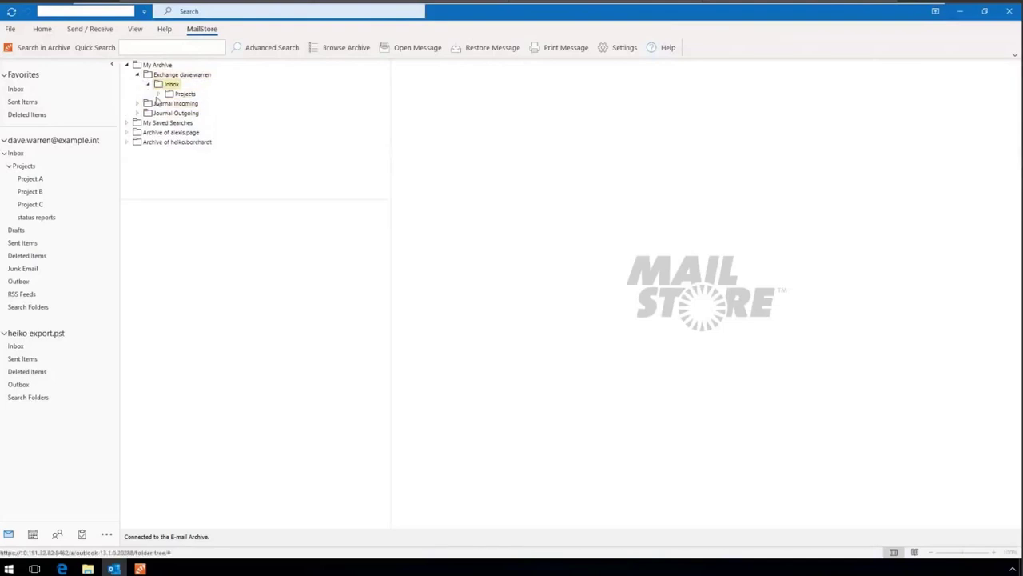
click(158, 95)
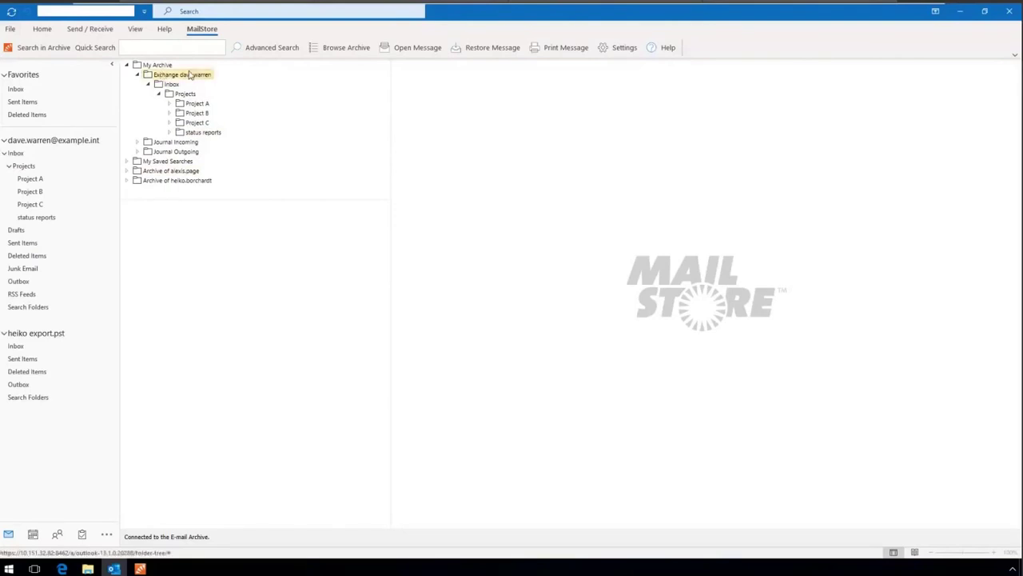
click(126, 171)
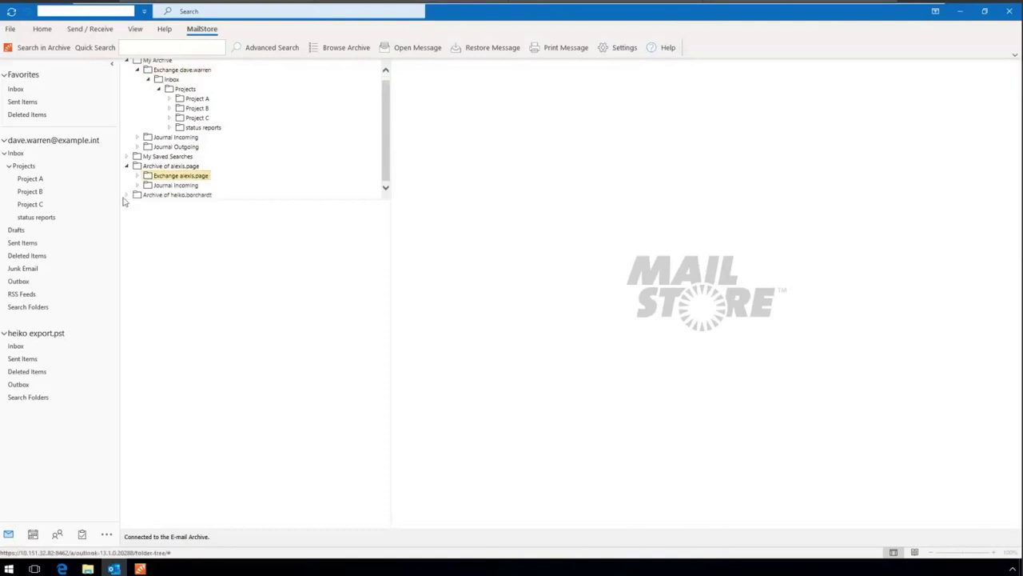
click(126, 199)
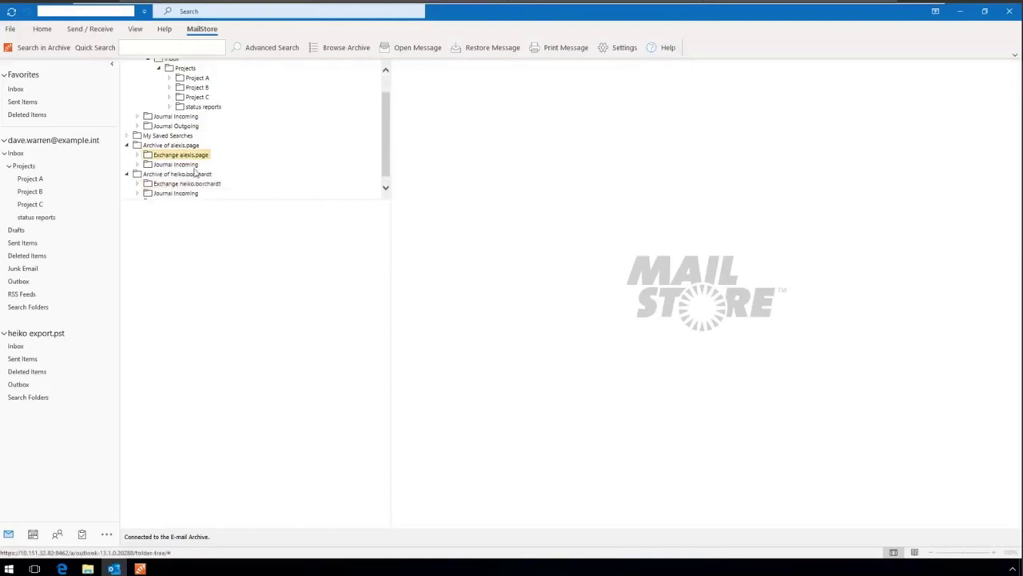
Preview the Where 2.0 message in the second archive's Journal Incoming, opening and closing its window
click(179, 156)
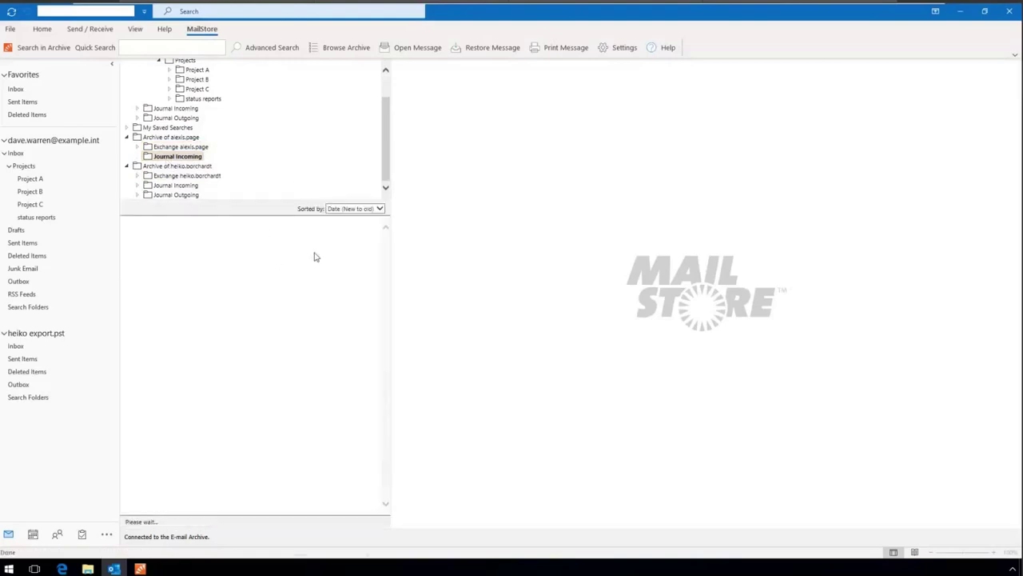
click(192, 230)
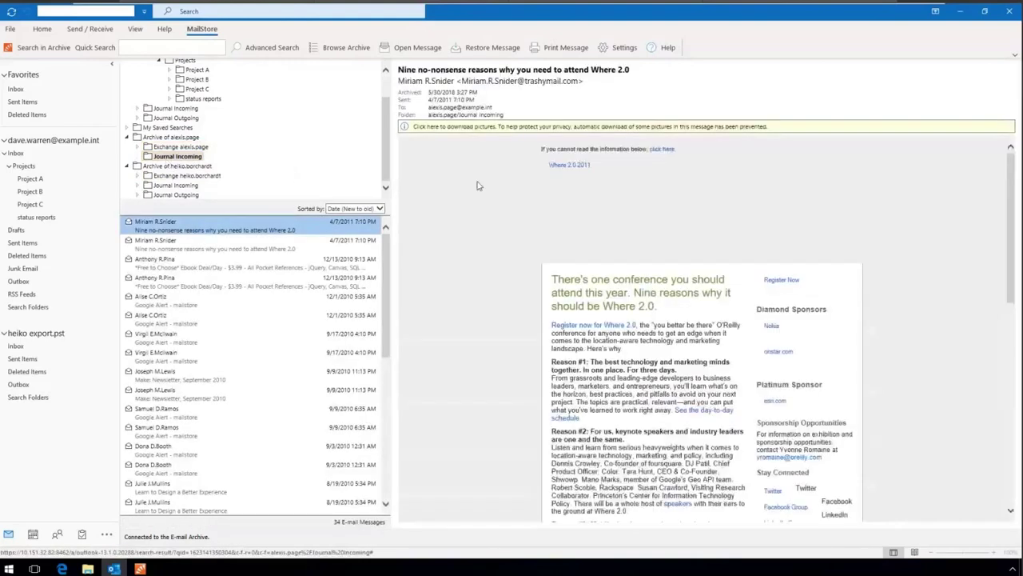
click(404, 48)
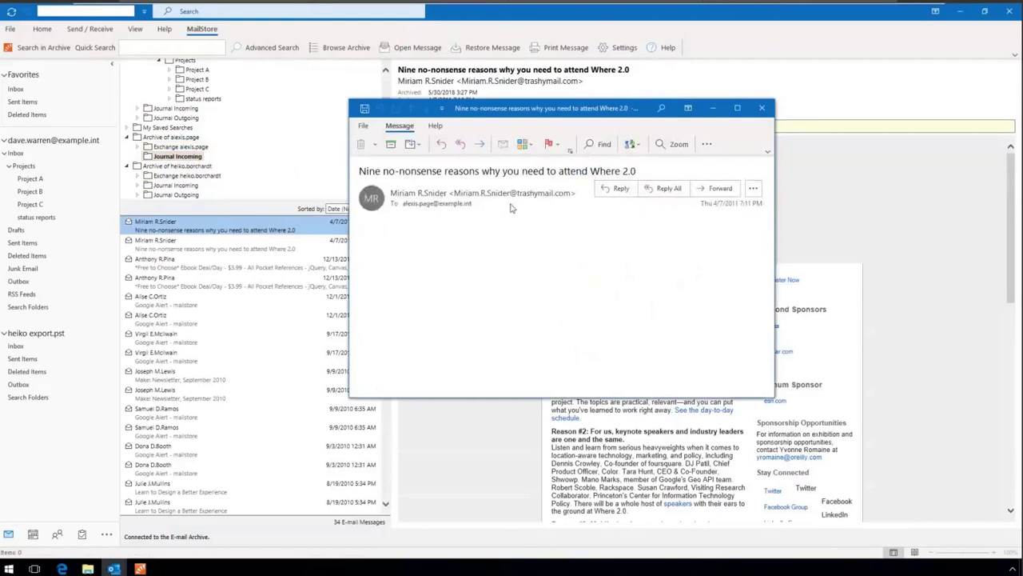
click(764, 111)
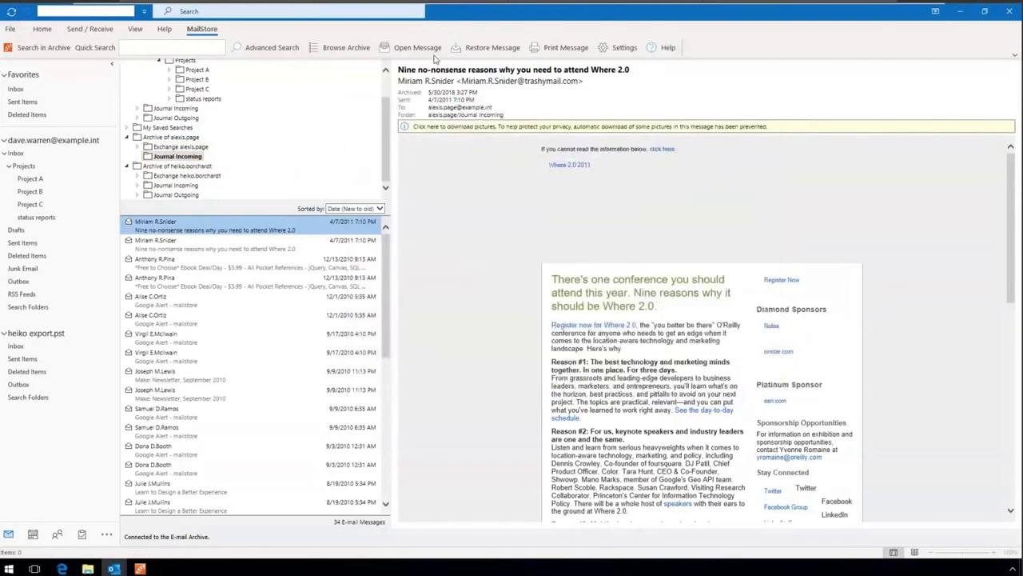
Restore the Where 2.0 message into Projects, check it there, and open Advanced Search
click(484, 49)
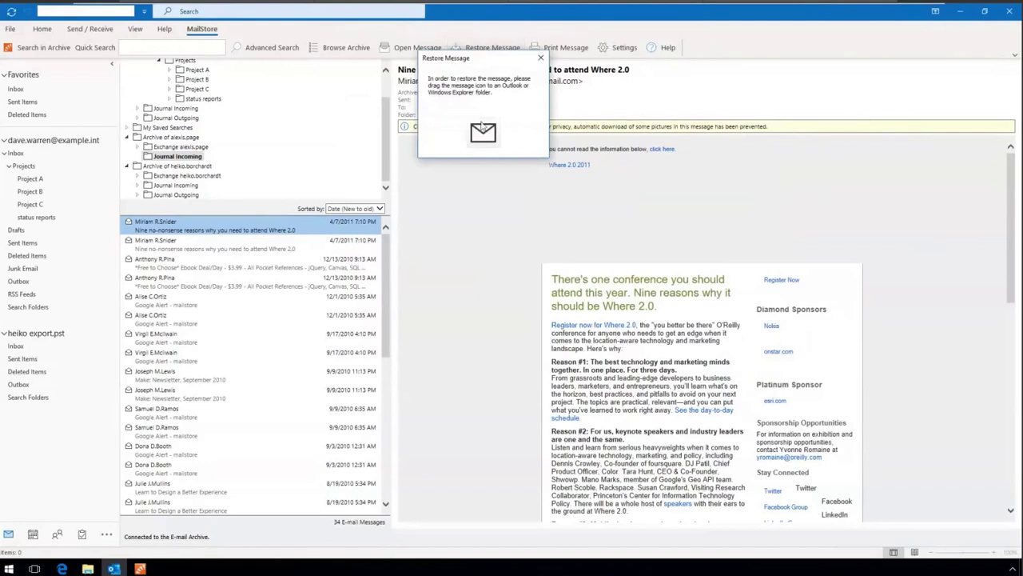
drag(482, 128, 22, 167)
click(22, 166)
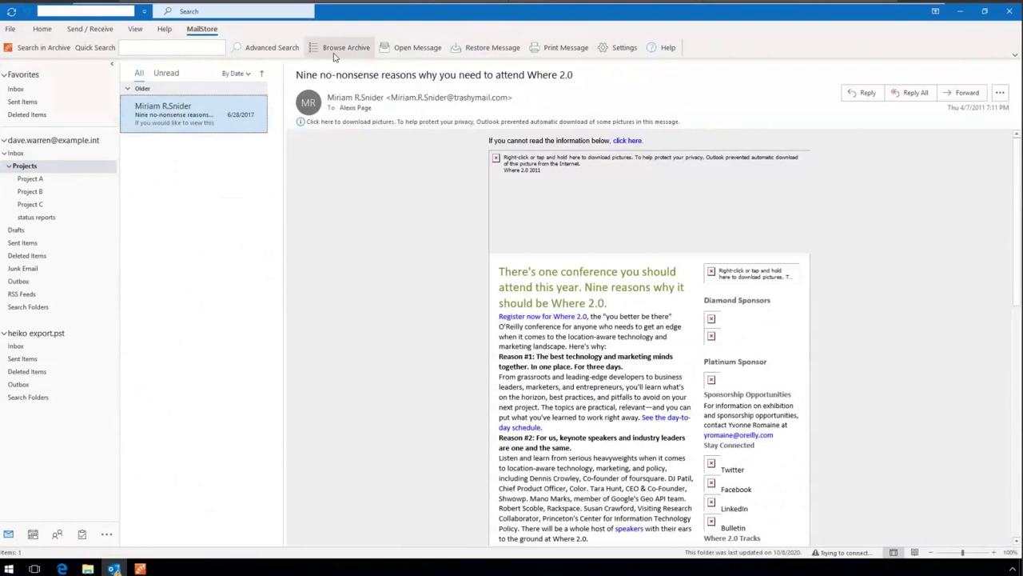
click(270, 48)
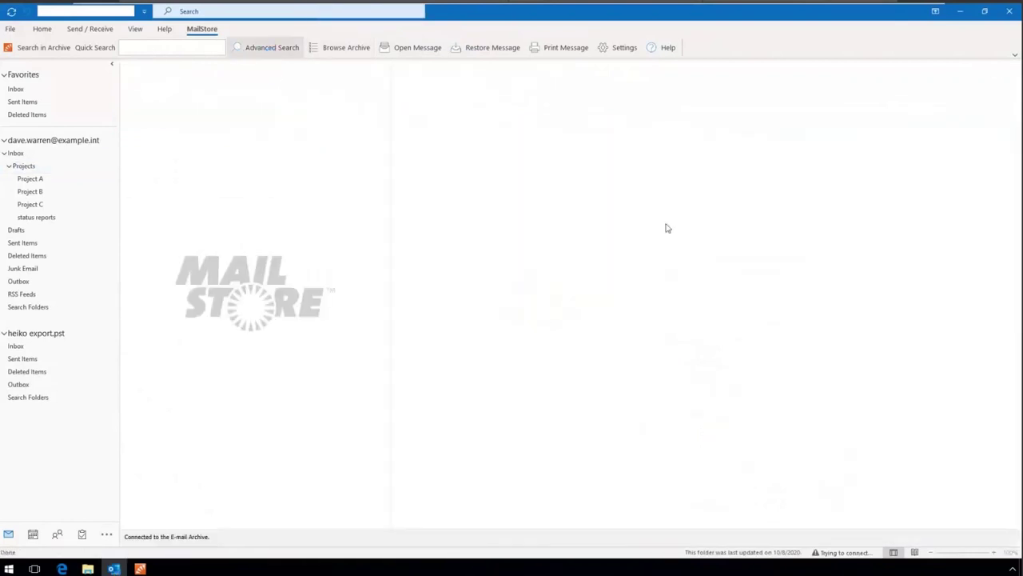
Search all readable archive folders for 'test'
click(500, 125)
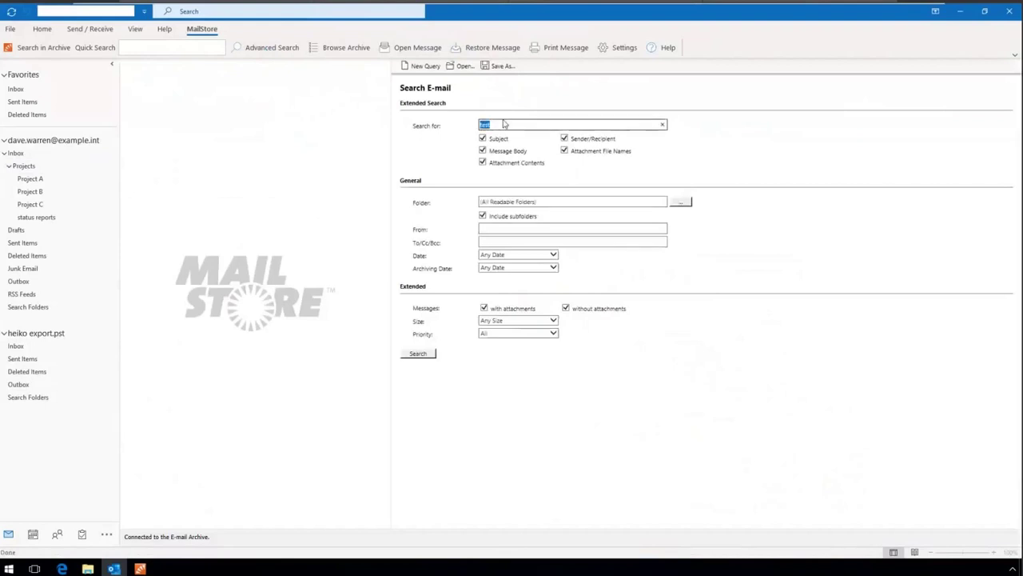
click(691, 204)
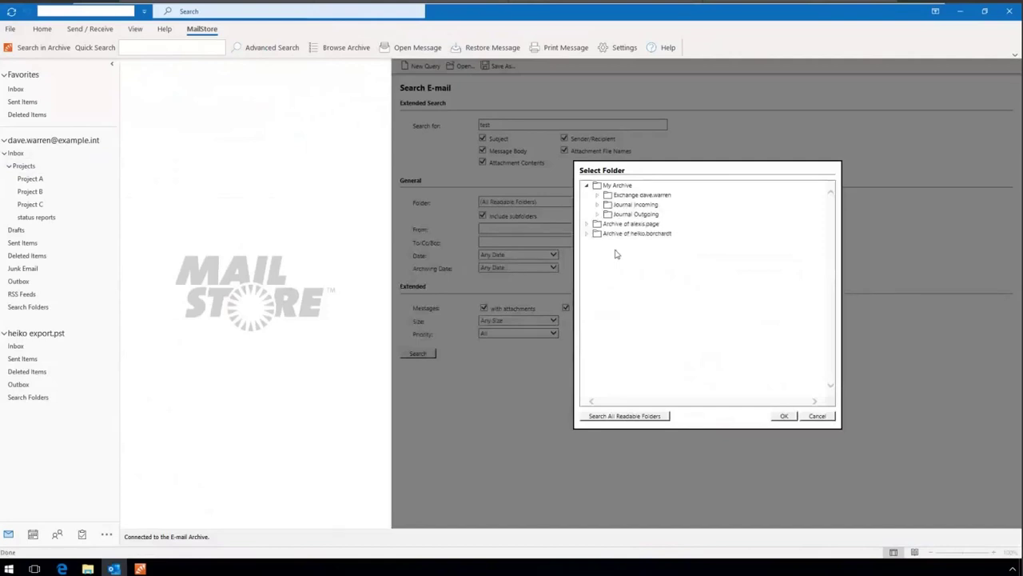
click(817, 416)
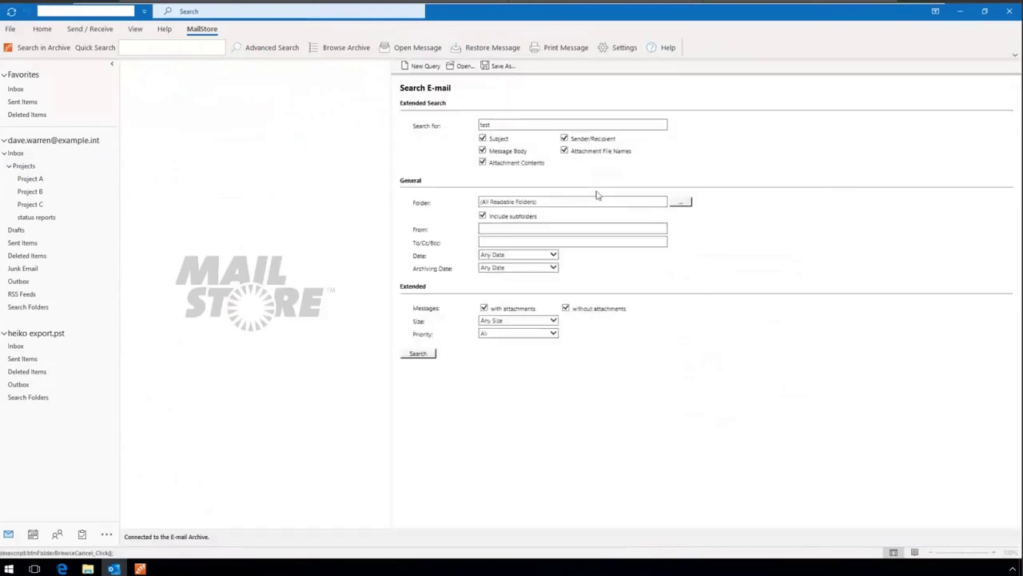
click(418, 355)
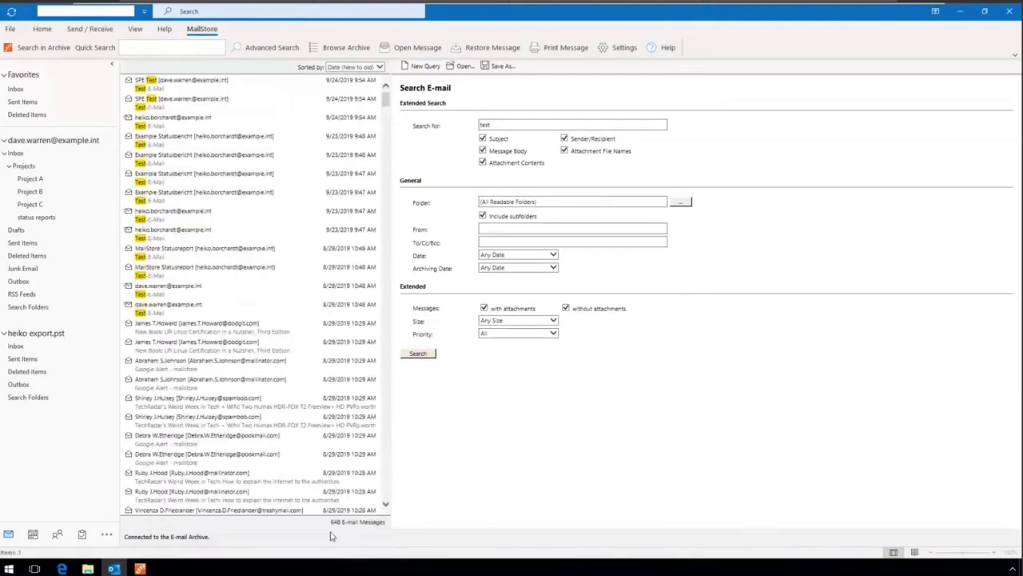
Restore the O'Reilly newsletter result into the Projects folder and open Projects
scroll(213, 364, down, 5)
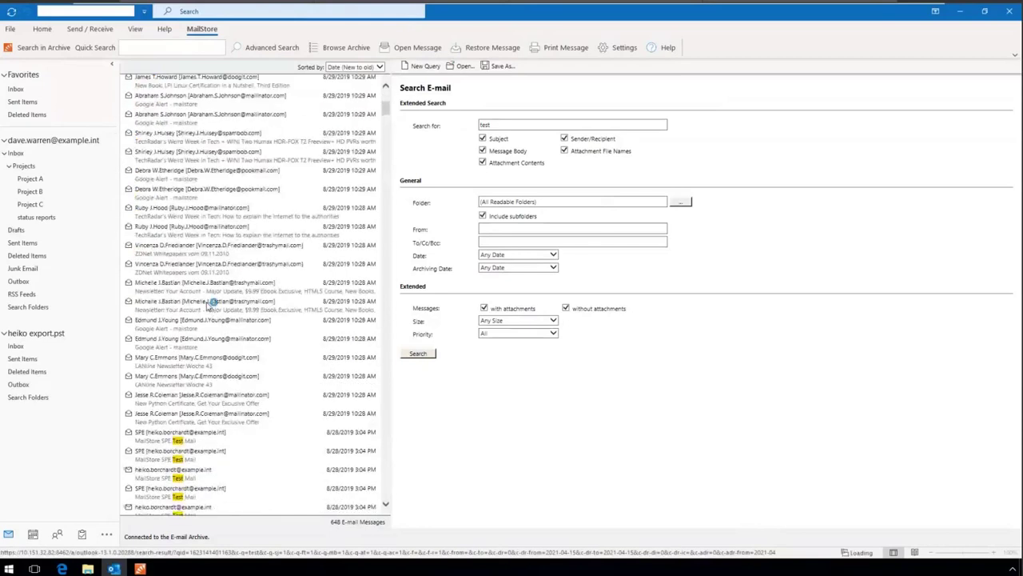
click(211, 303)
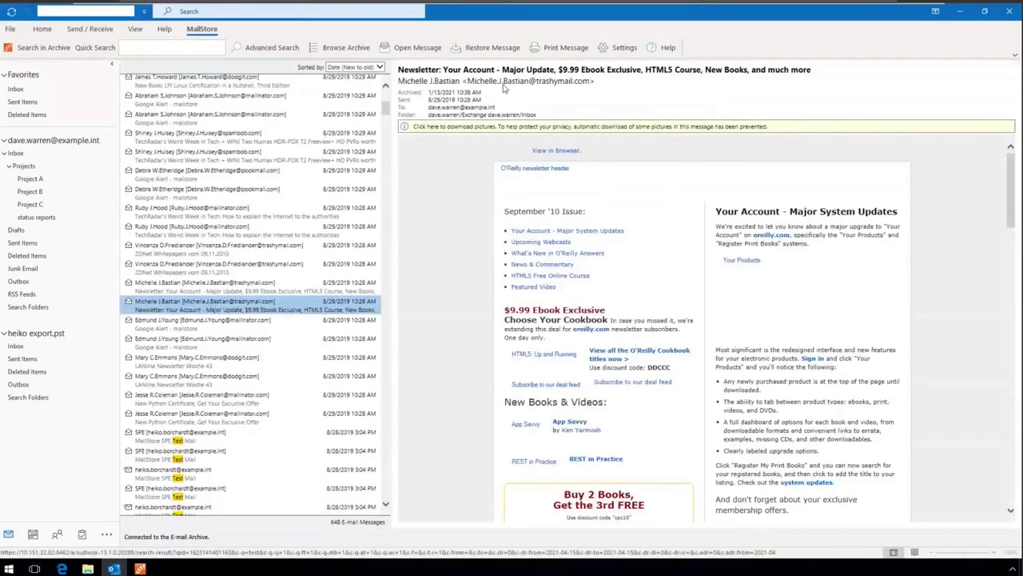
click(493, 47)
drag(505, 134, 35, 167)
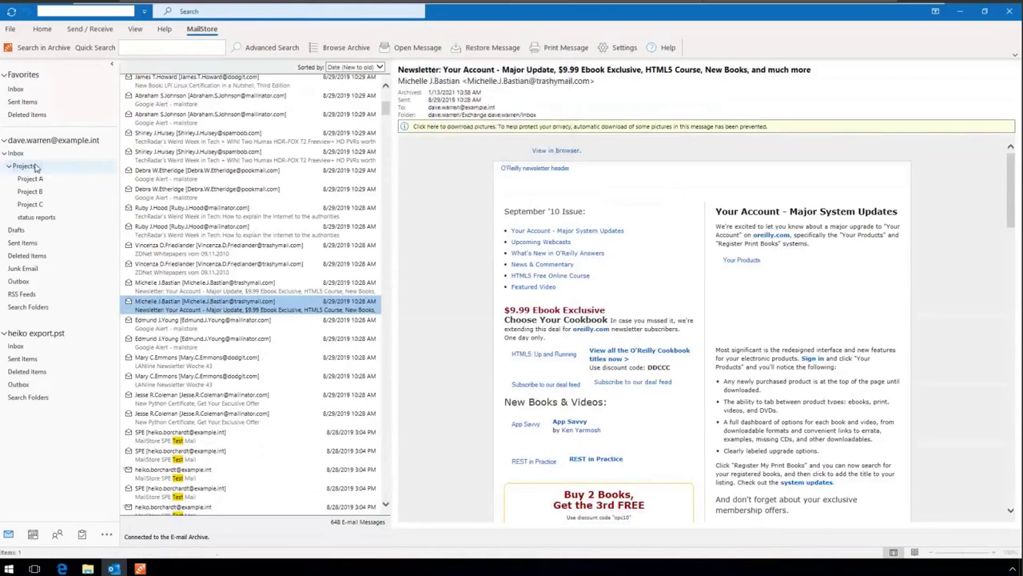
click(35, 166)
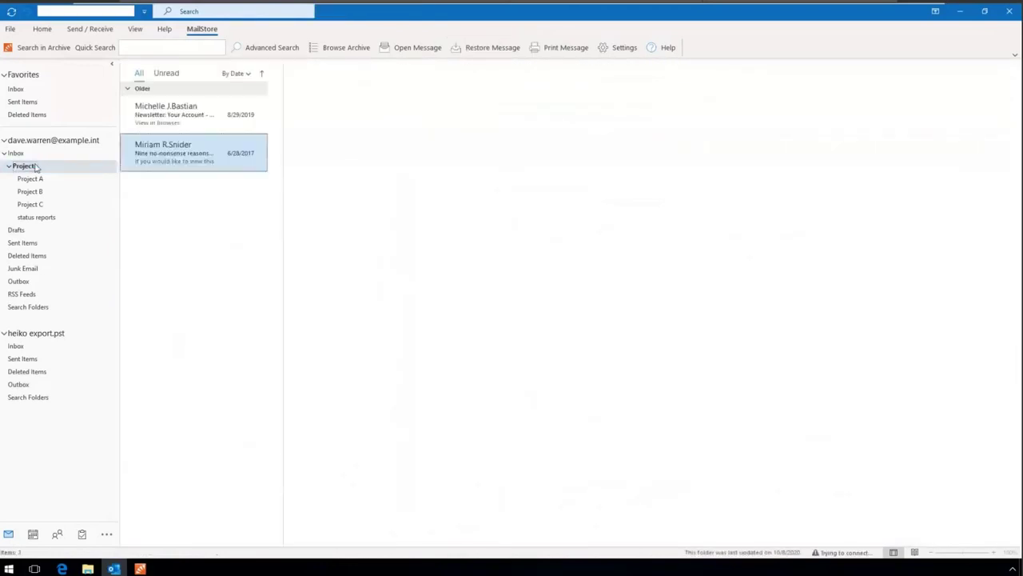
Preview the restored O'Reilly newsletter, listed in Projects beside the Where 2.0 message
click(192, 114)
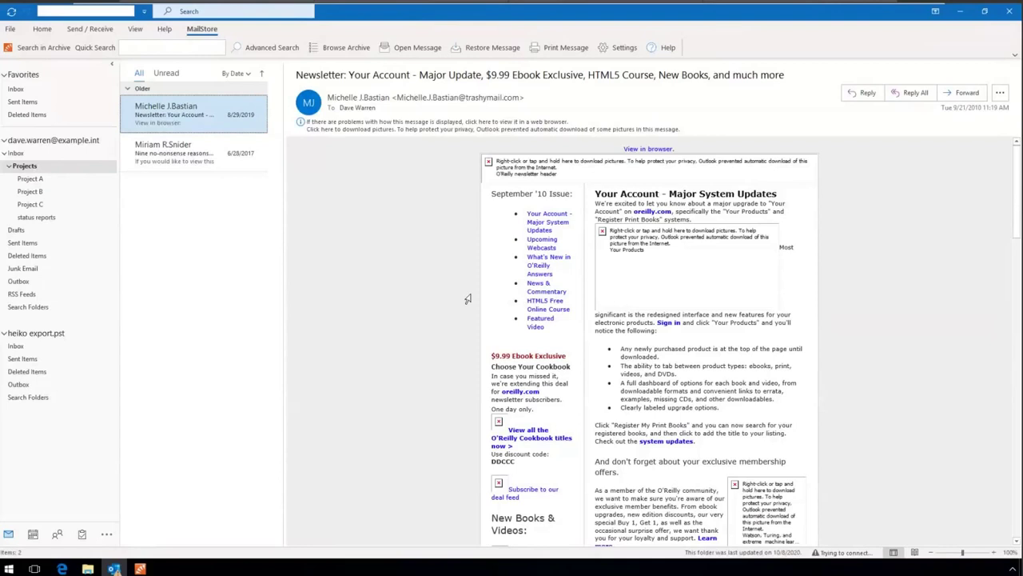
mouse_move(591, 10)
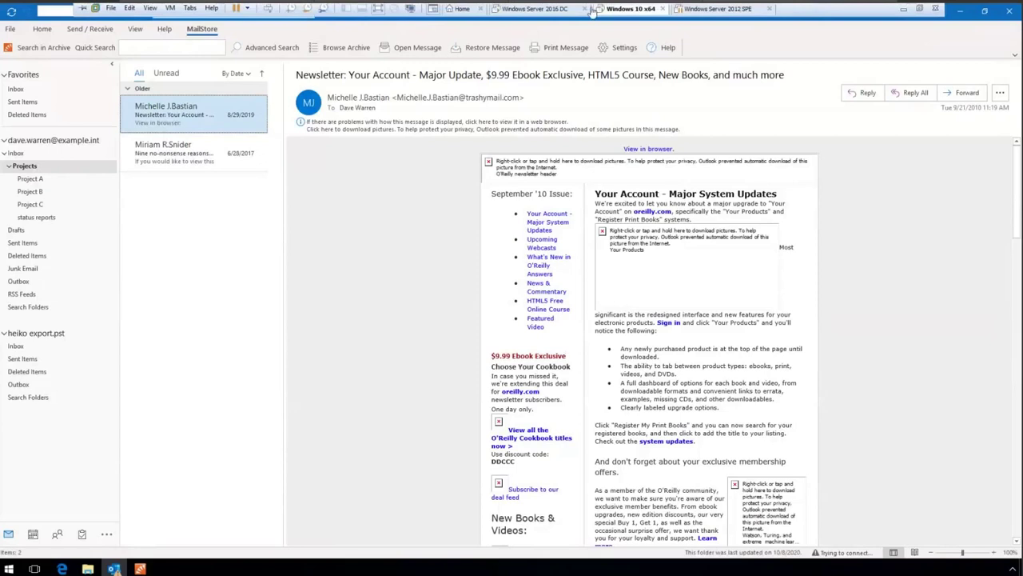